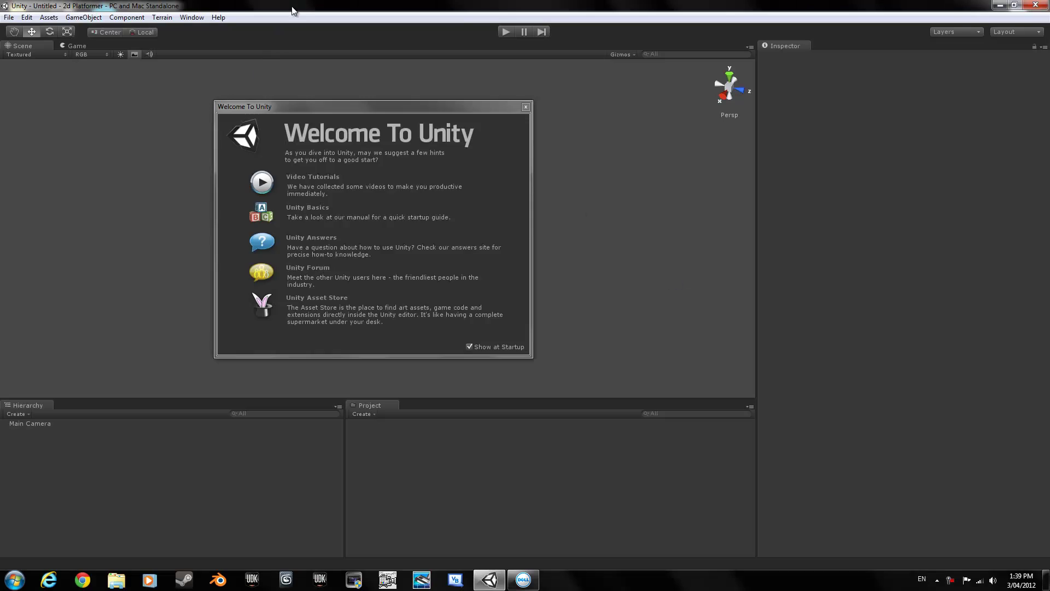
Close the Welcome To Unity window
left_click_drag(390, 107, 412, 113)
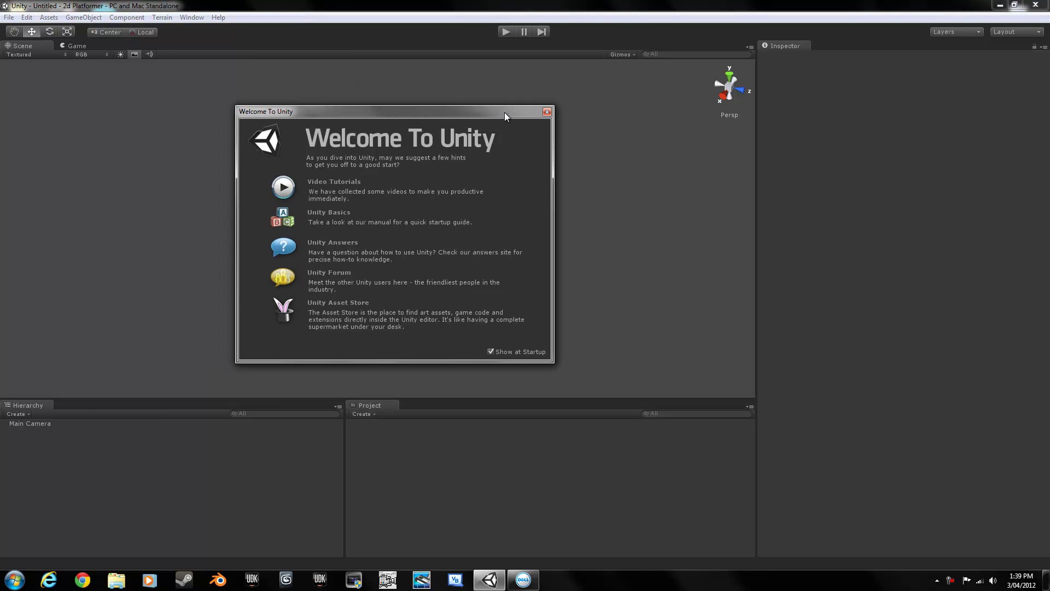
left_click_drag(498, 110, 487, 83)
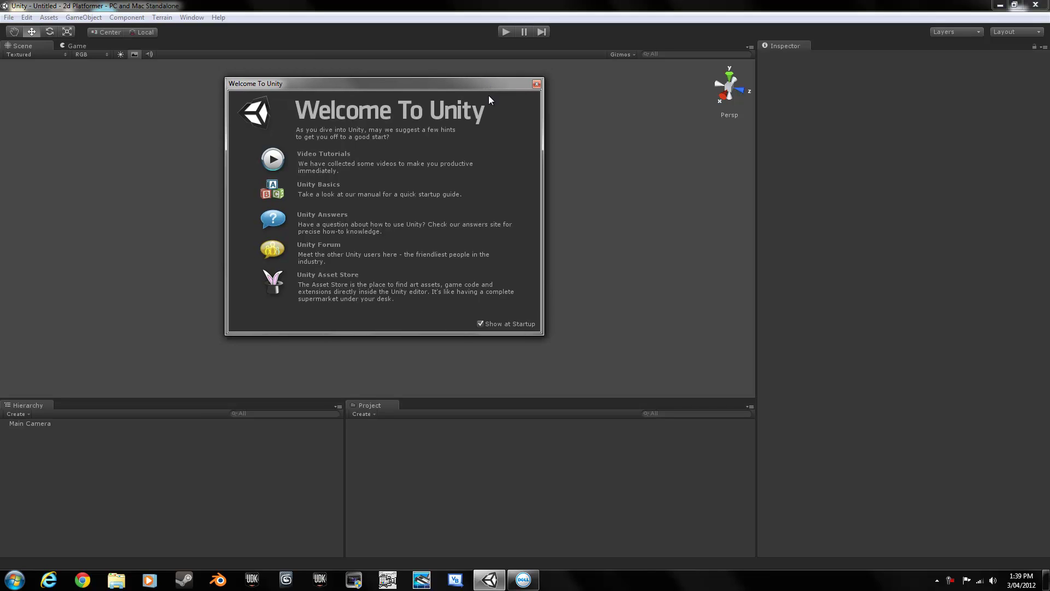
left_click(536, 84)
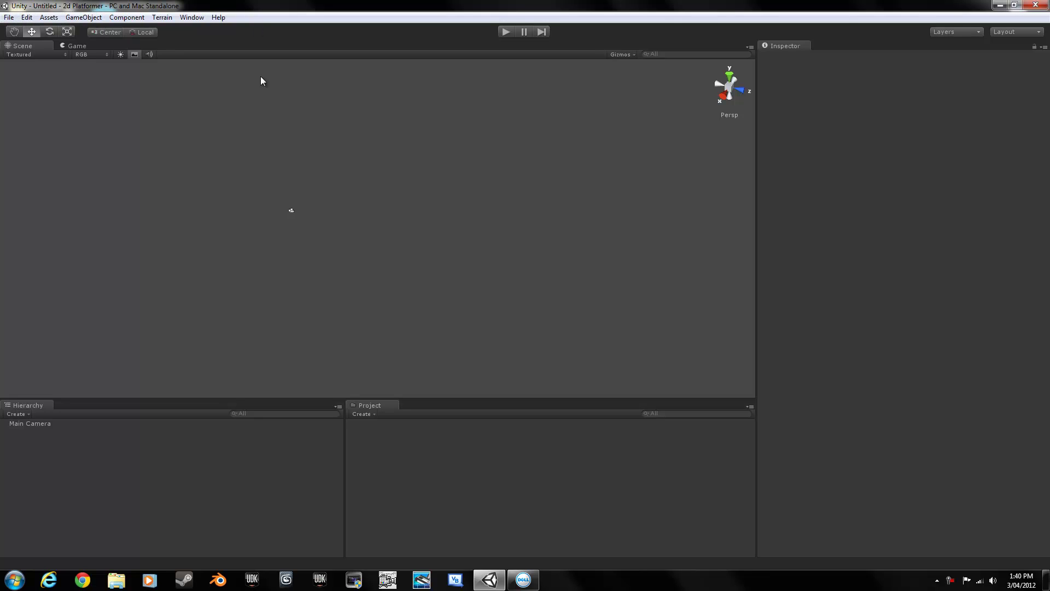
left_click(291, 210)
left_click(213, 121)
left_click(9, 18)
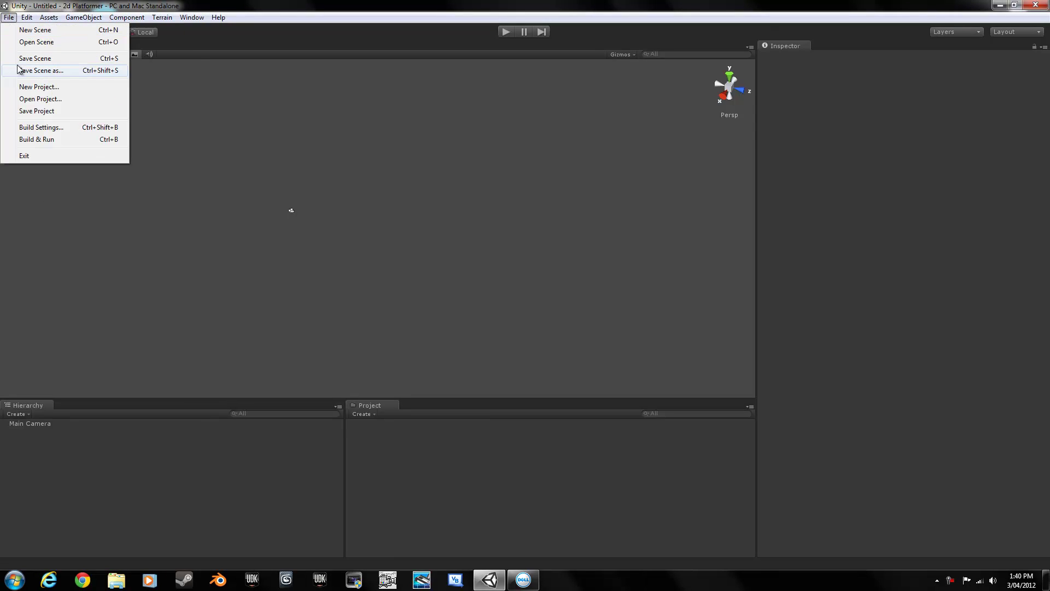
left_click(189, 96)
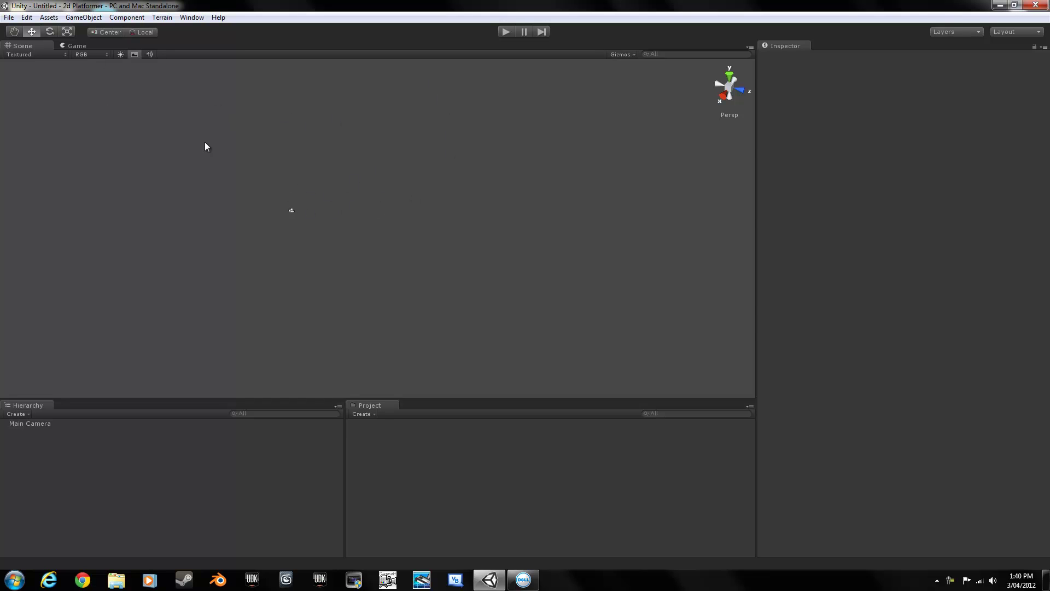
left_click(291, 210)
left_click(341, 110)
left_click(94, 17)
left_click(96, 20)
left_click(291, 210)
left_click(186, 267)
scroll(272, 261, "up", 1)
Import all items of the Character Controller package into the project
right_click(422, 494)
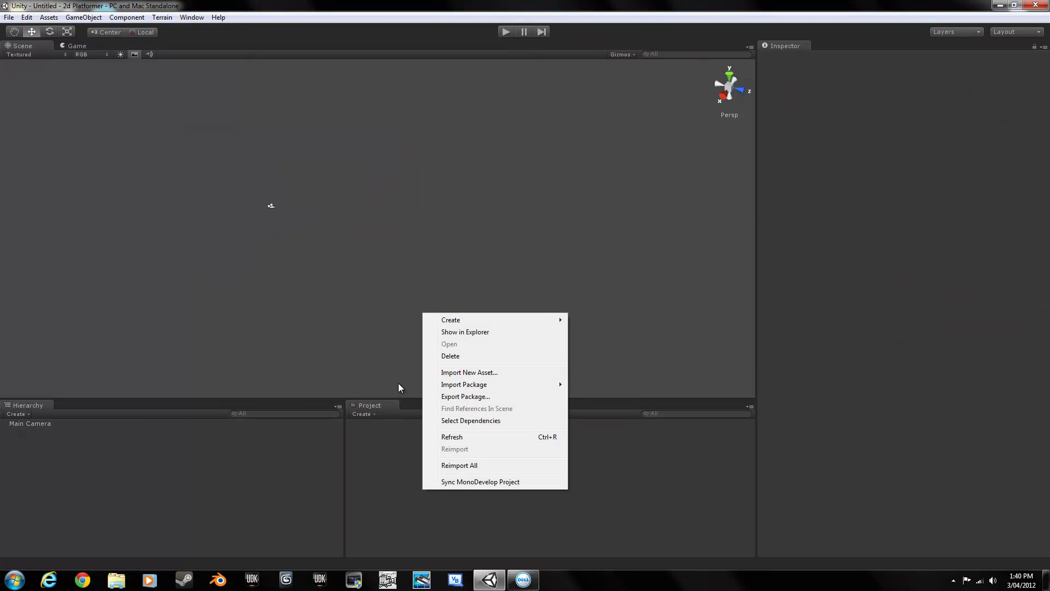
mouse_move(476, 386)
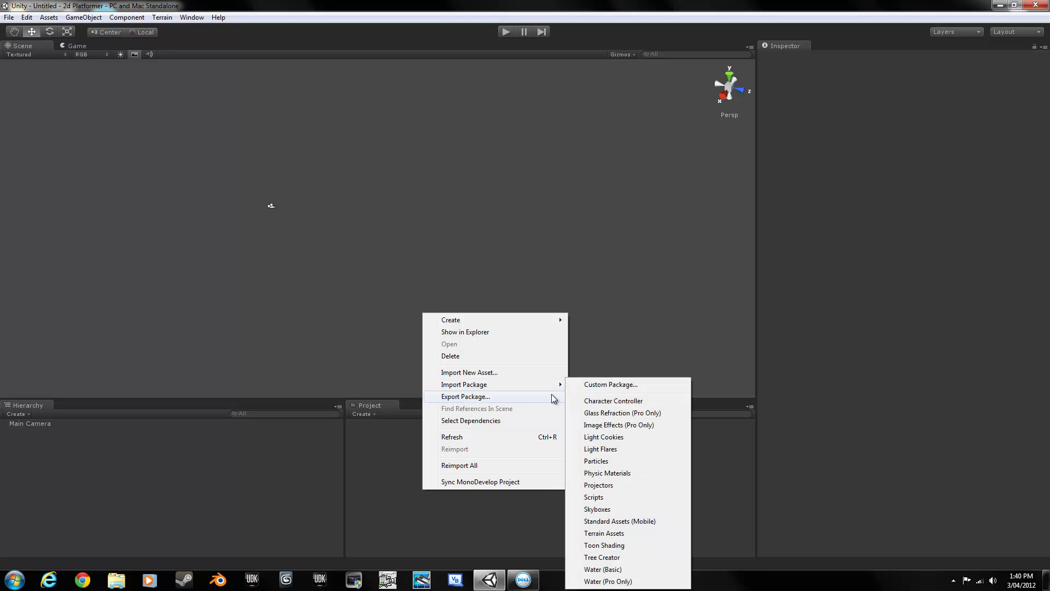
left_click(596, 401)
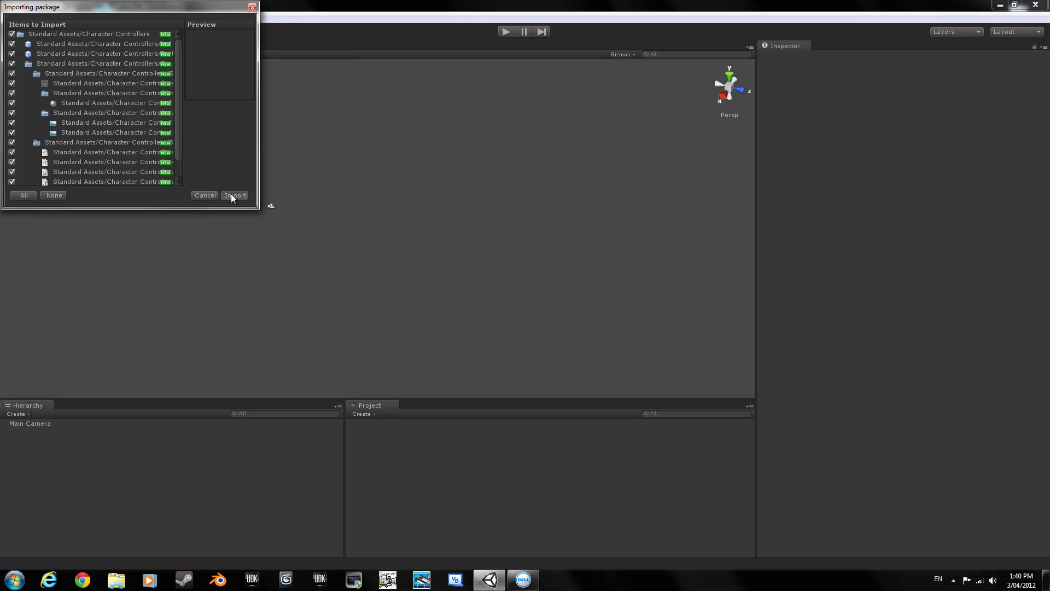
left_click(235, 196)
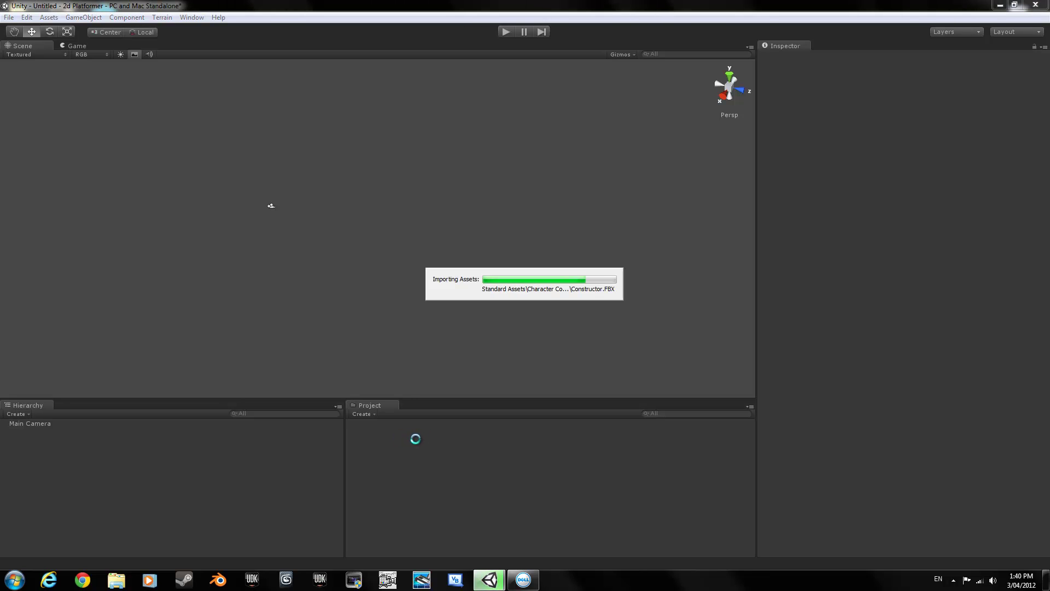
Import the Skyboxes package into the project
right_click(358, 444)
mouse_move(498, 343)
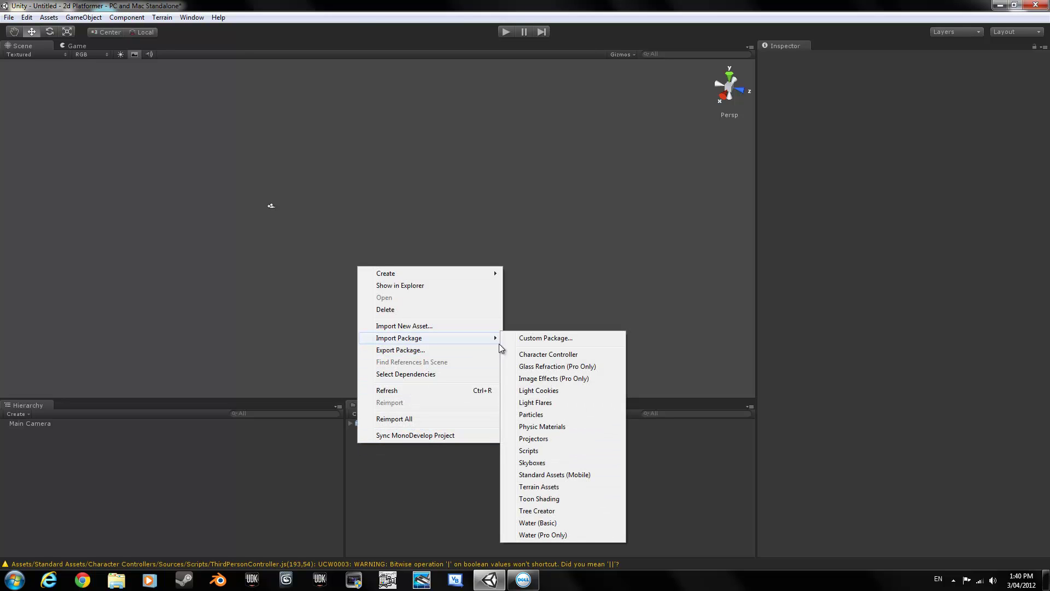
left_click(566, 464)
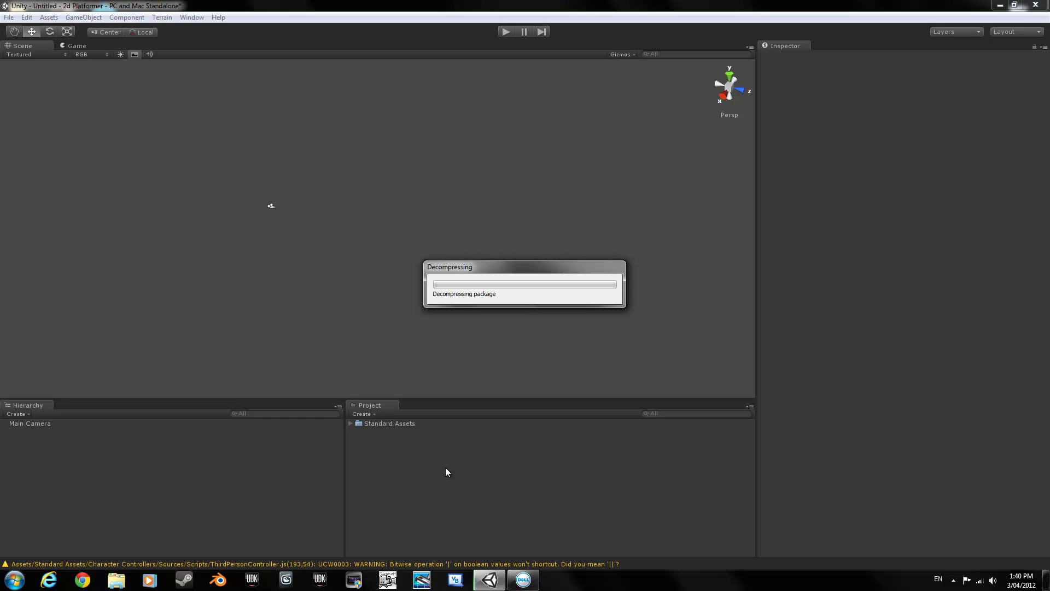
left_click(236, 195)
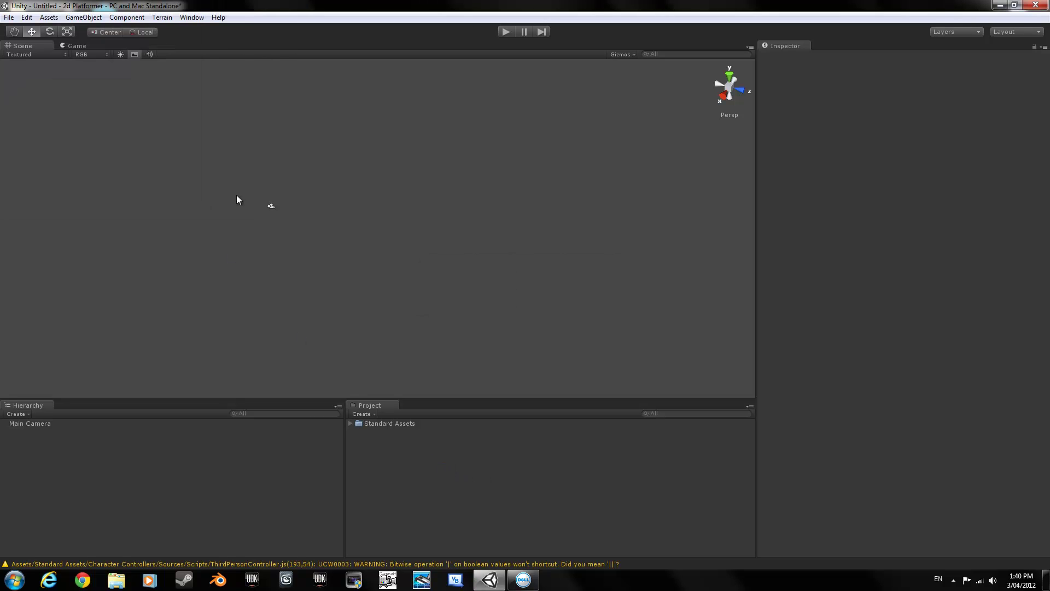
right_click(403, 449)
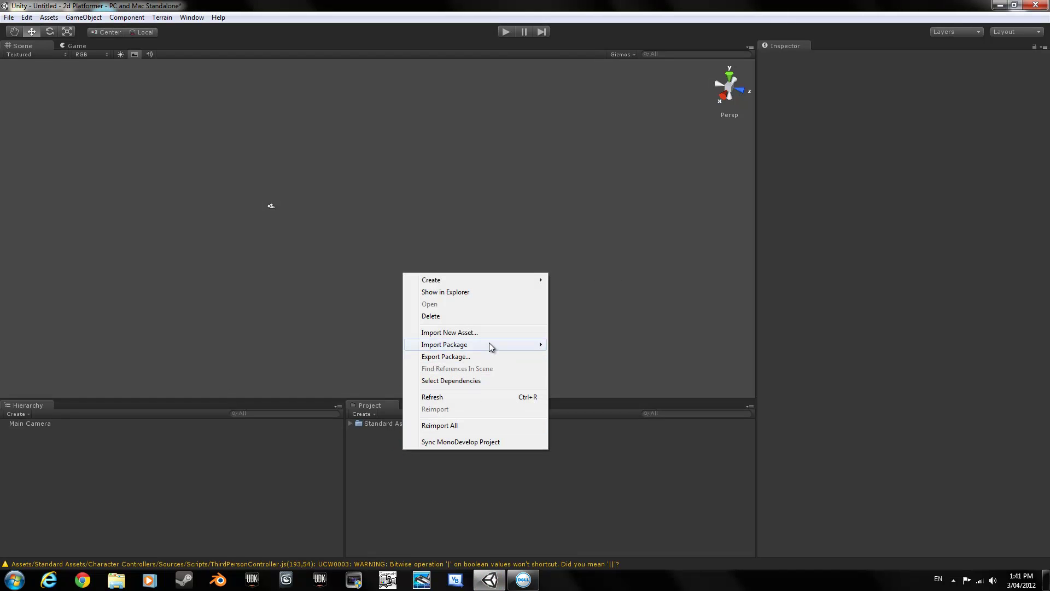
mouse_move(489, 343)
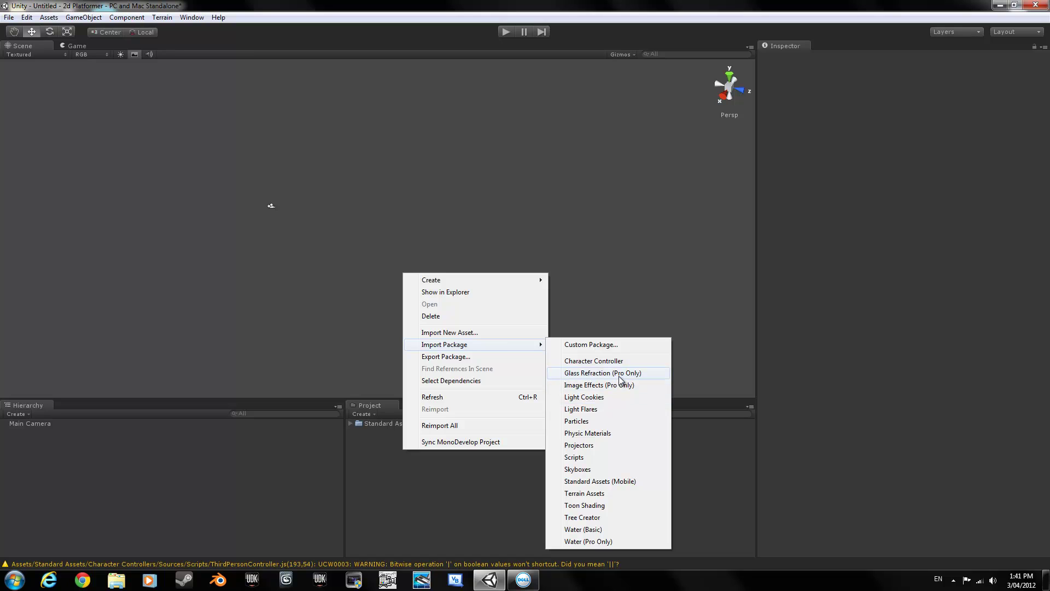
left_click(605, 274)
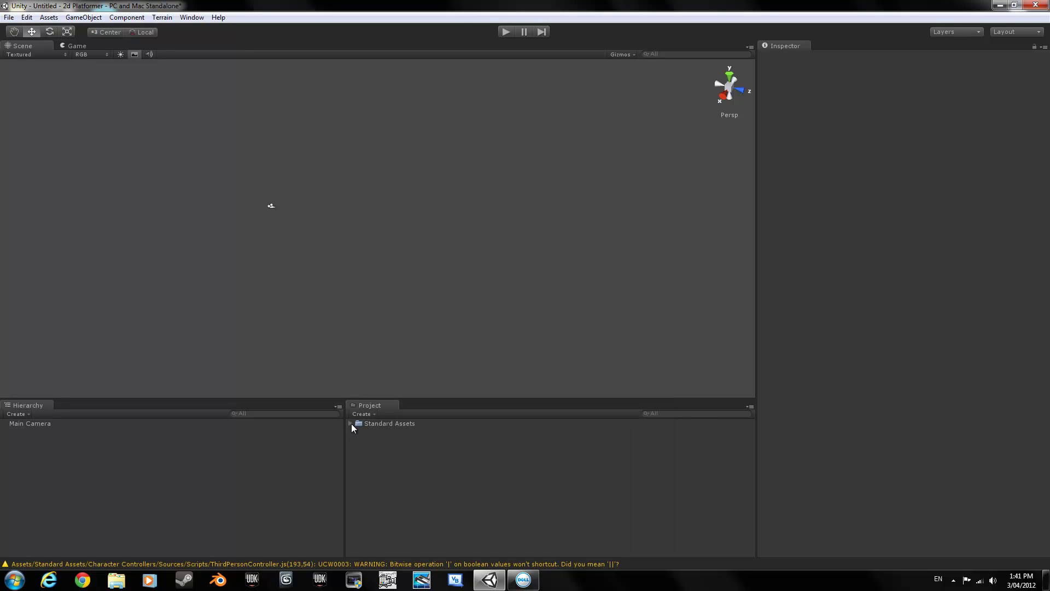
Delete the Main Camera from the scene
left_click_drag(169, 127, 379, 287)
key("Delete")
left_click_drag(140, 134, 326, 251)
Create a cube and set its position to 0, 0, 0
left_click(87, 21)
mouse_move(104, 41)
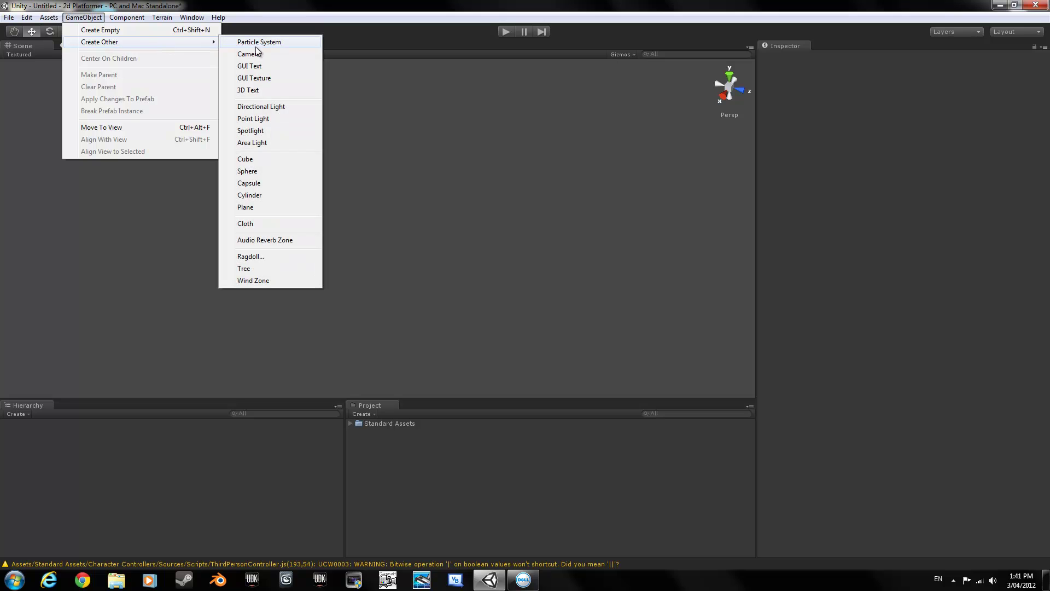
left_click(265, 160)
left_click(815, 99)
type("0")
key("Tab")
type("0")
key("Tab")
type("0")
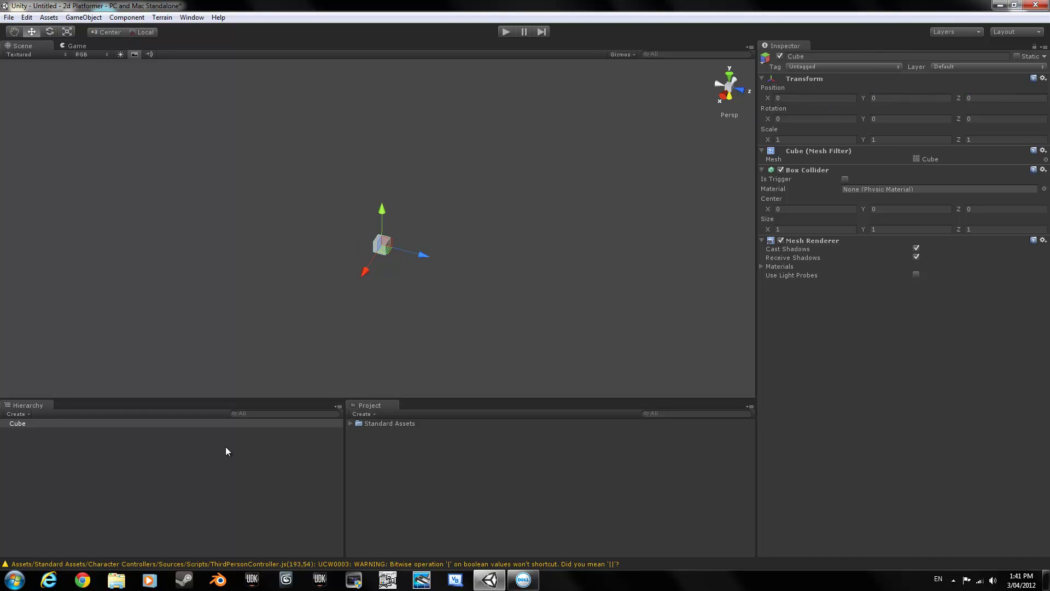
Rename the cube to Floor
left_click(128, 434)
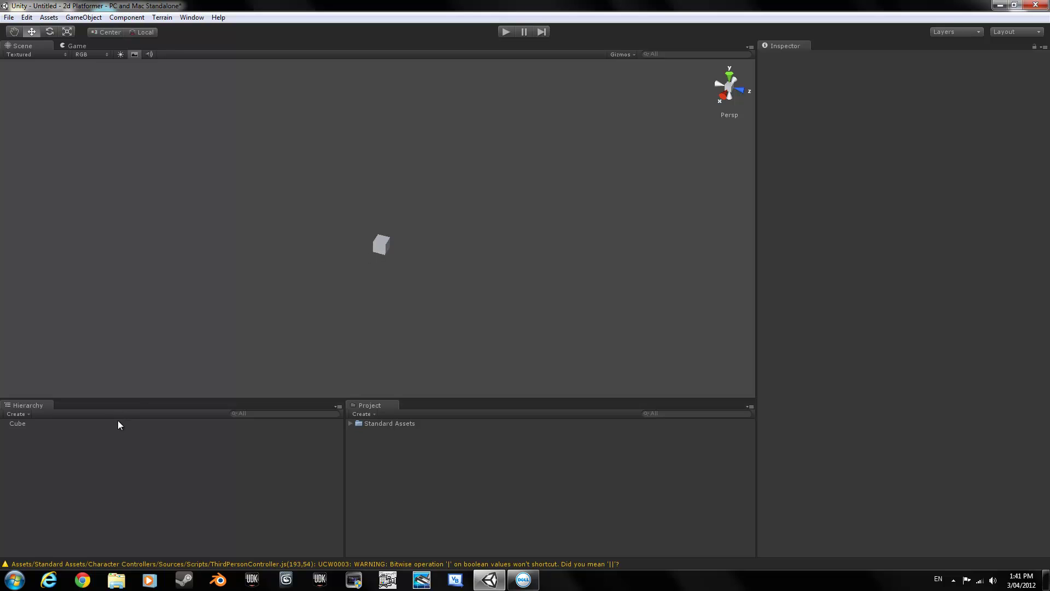
left_click(119, 425)
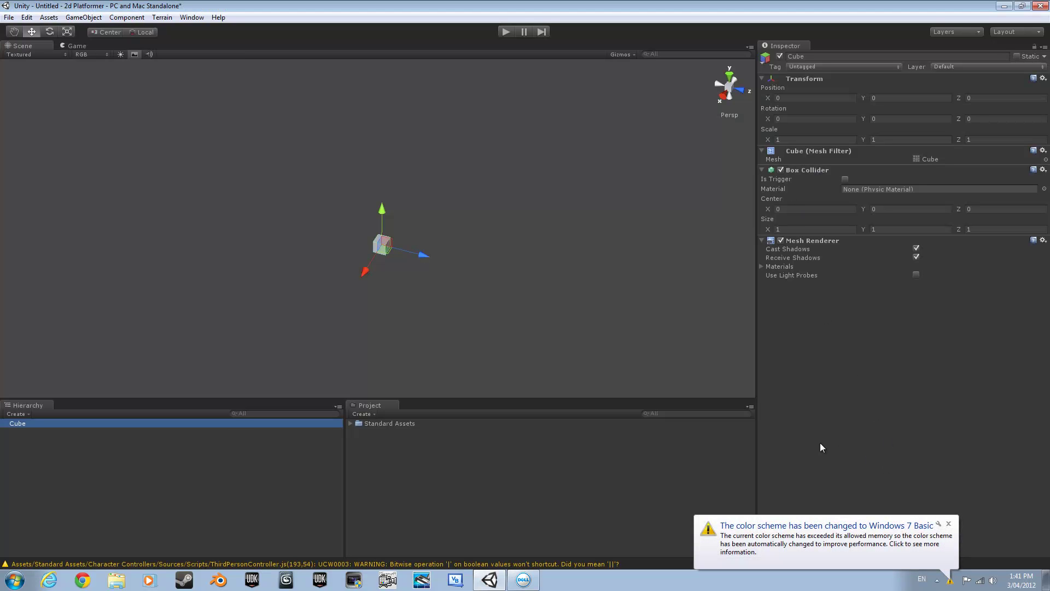
left_click(783, 368)
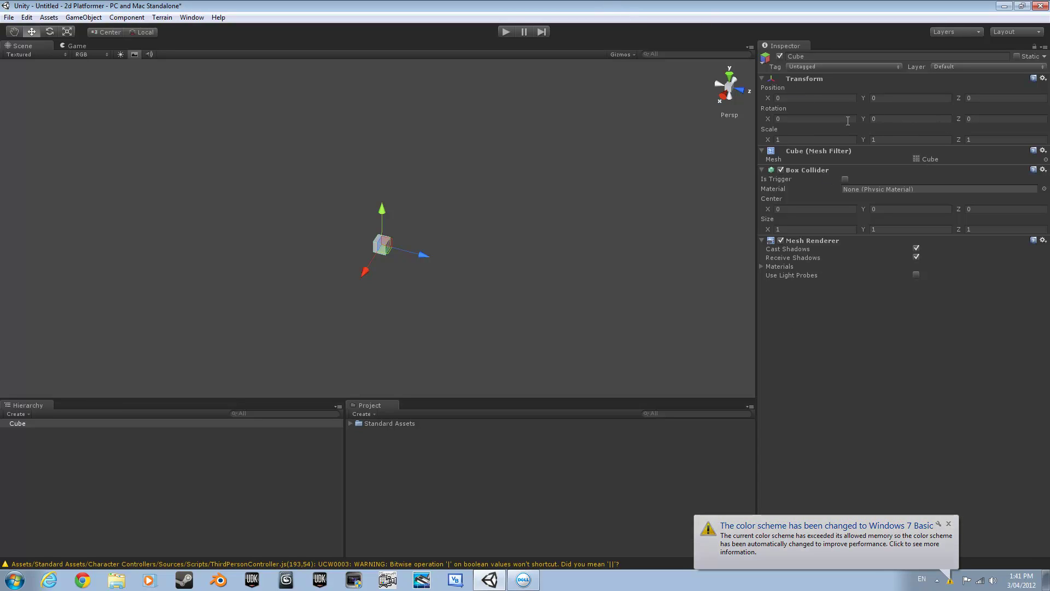
left_click(844, 57)
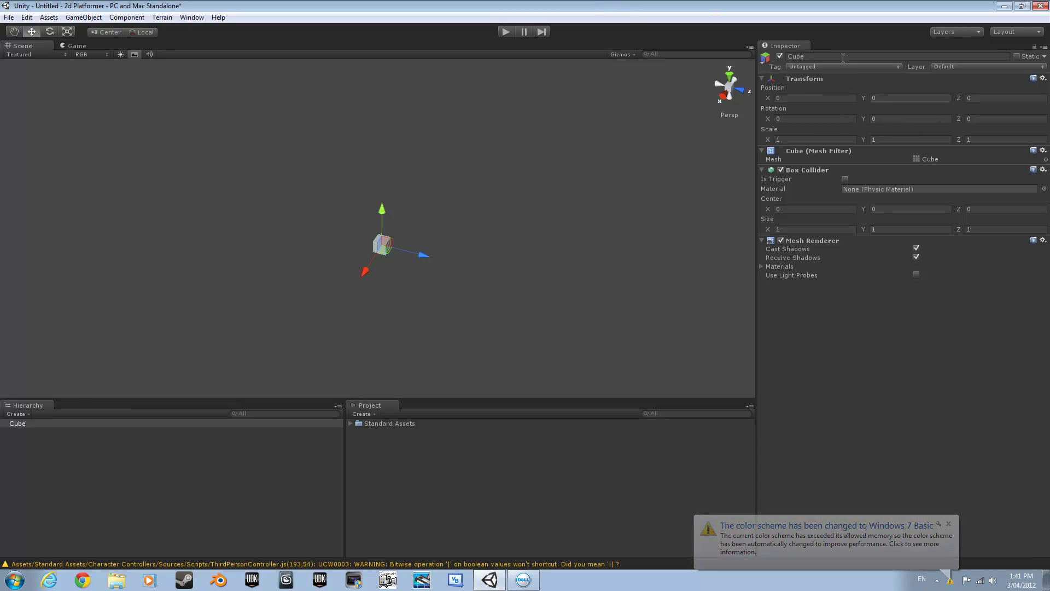
type("F")
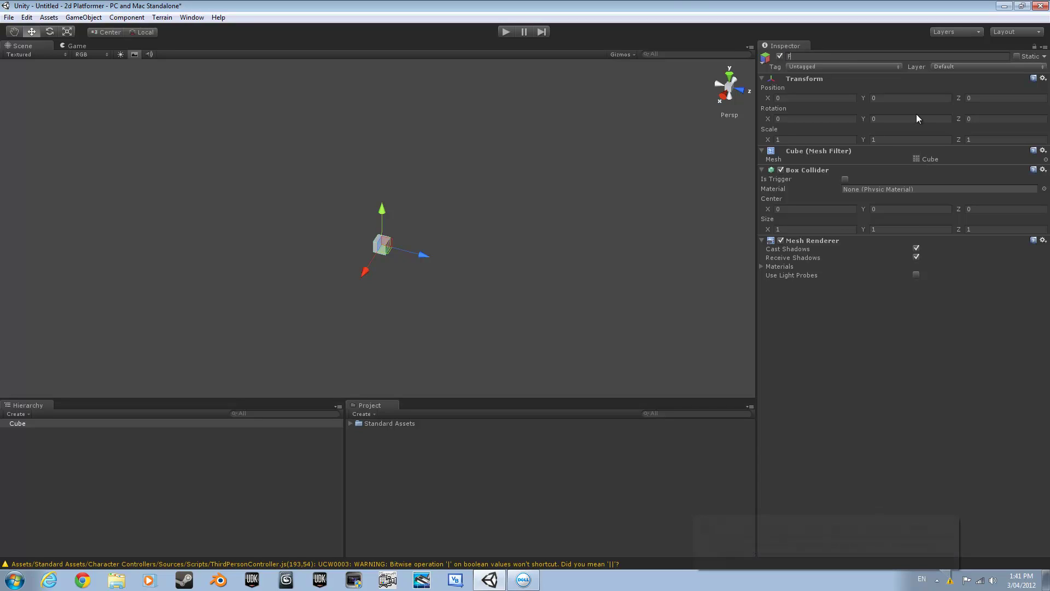
type("loor")
key("Return")
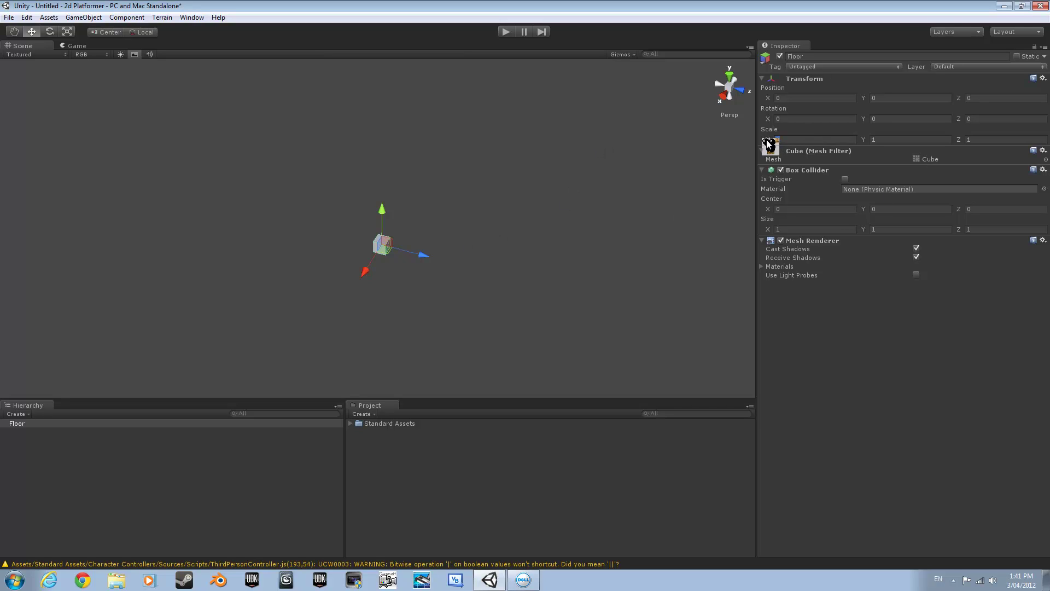
Scale the Floor to X 20, Y 0.3 and Z 5
type("0.3")
key("BackSpace")
key("BackSpace")
key("BackSpace")
type("10")
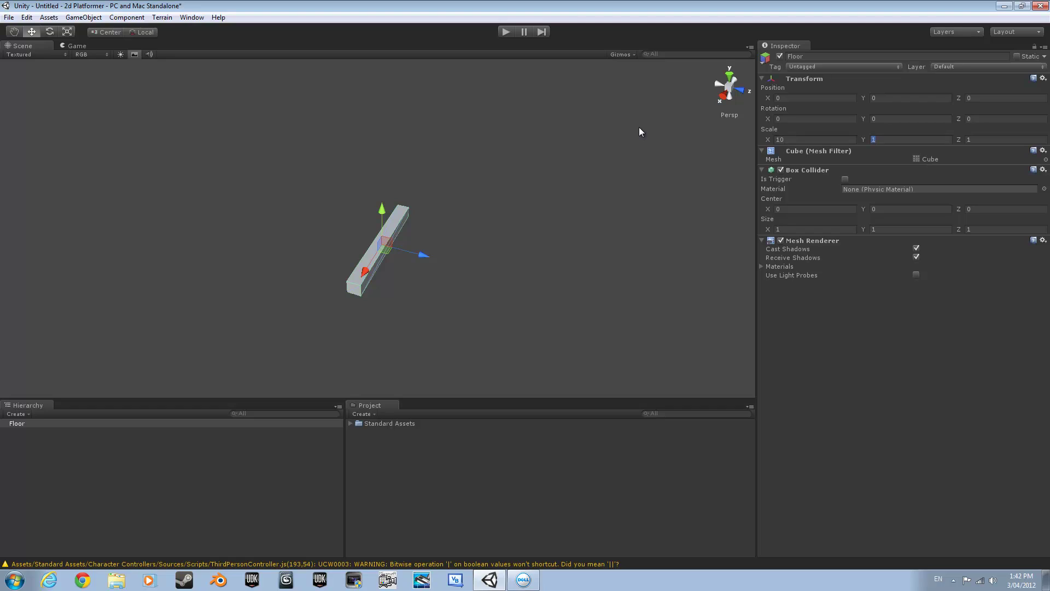
key("BackSpace")
type("0.3")
key("Tab")
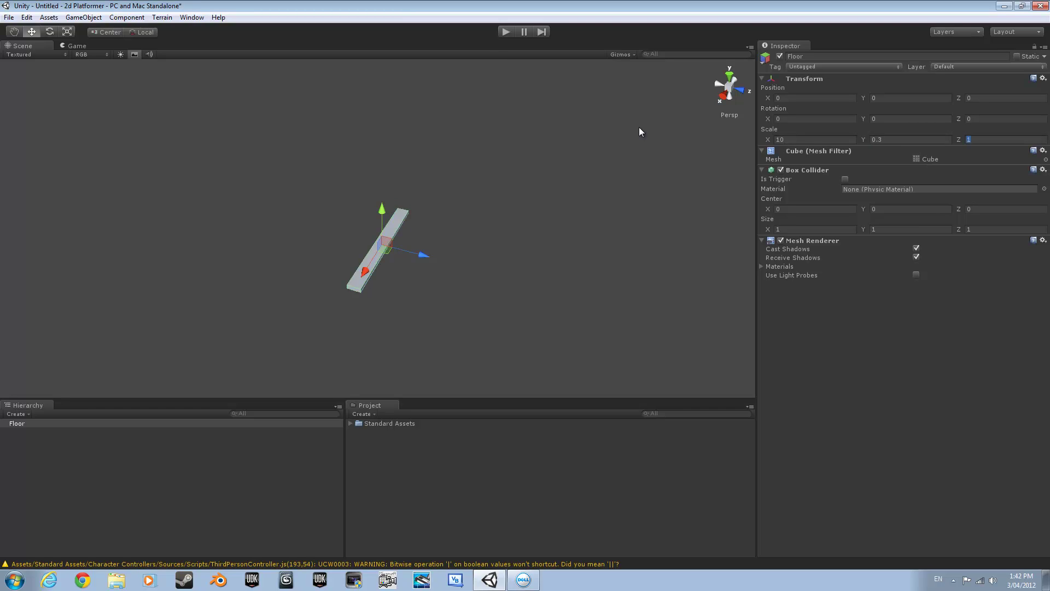
type("5")
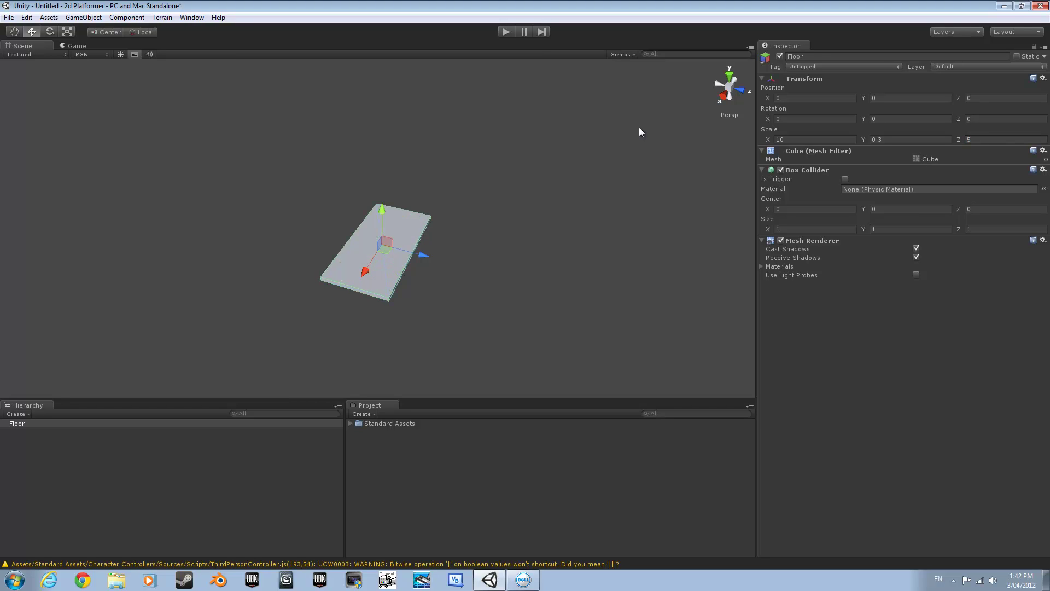
type("20")
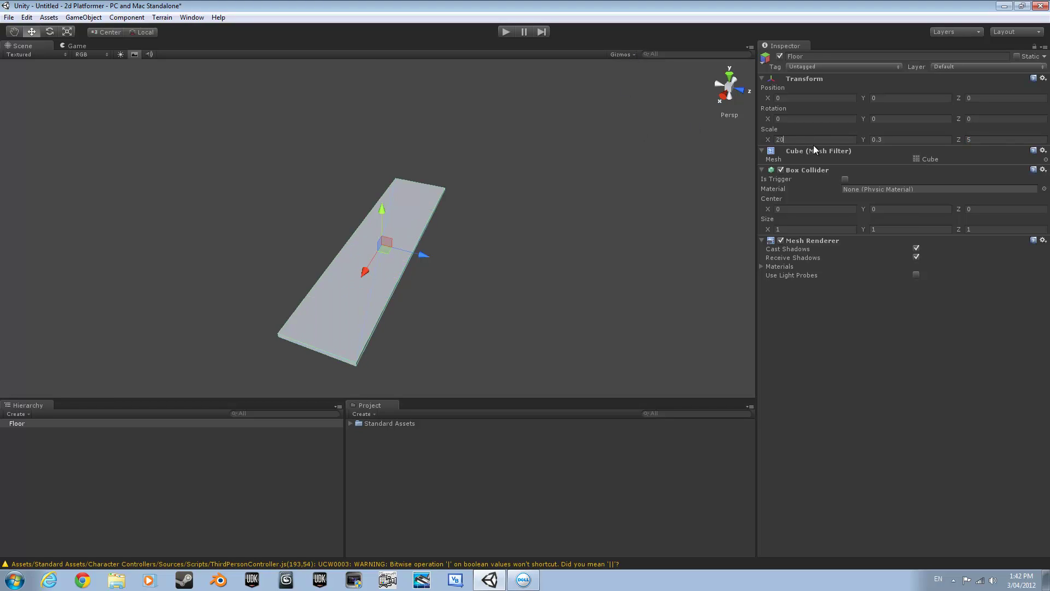
Thin the Floor by setting its Y scale to 0.1
left_click(242, 243)
left_click_drag(146, 237, 466, 241, "alt")
left_click(466, 241)
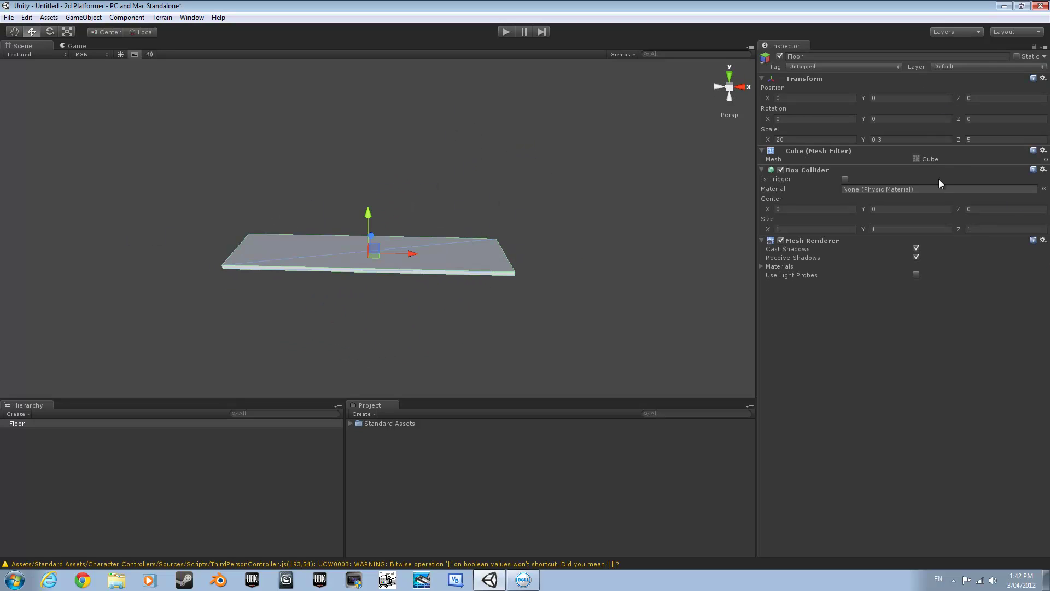
left_click(894, 140)
left_click(894, 139)
key("BackSpace")
type("1")
left_click(579, 236)
left_click(429, 264)
left_click(344, 201)
left_click(294, 266)
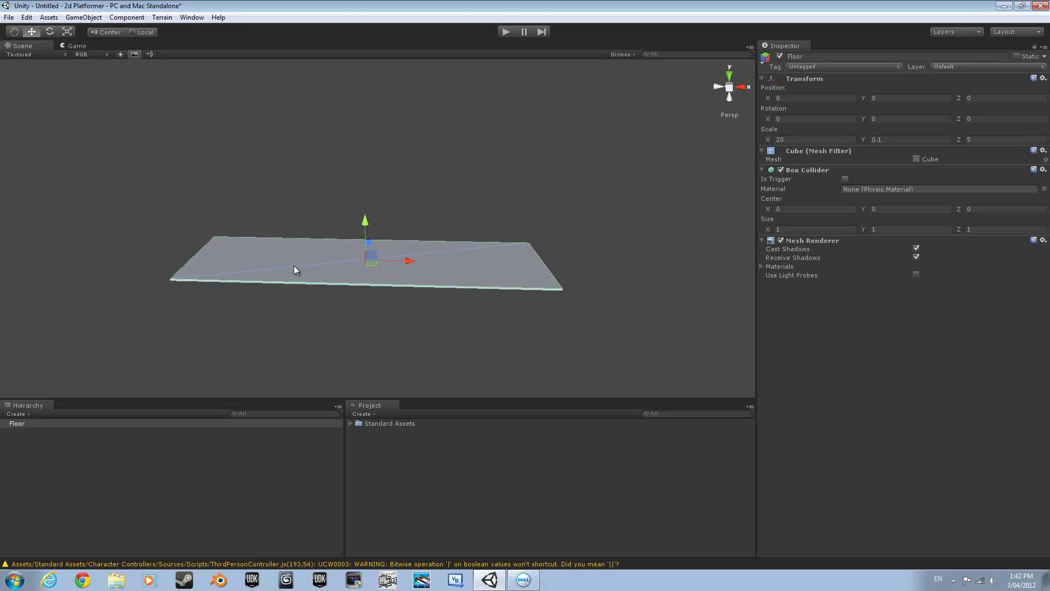
Set the Floor's Z scale to 4 and deselect it
scroll(294, 266, "up", 4)
left_click(980, 137)
type("4")
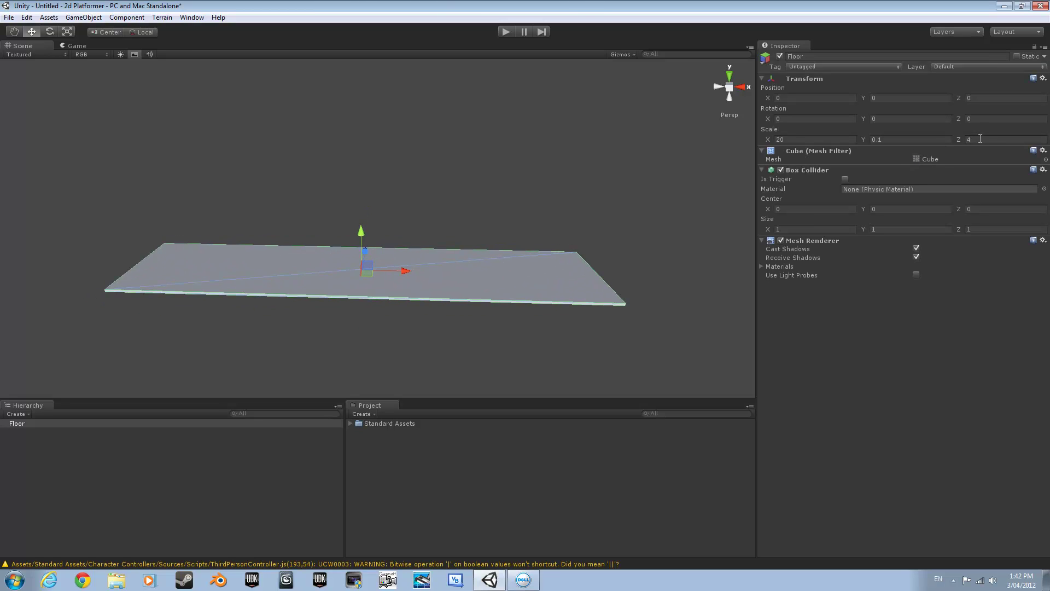
left_click(667, 181)
scroll(571, 290, "up", 2)
scroll(571, 290, "down", 2)
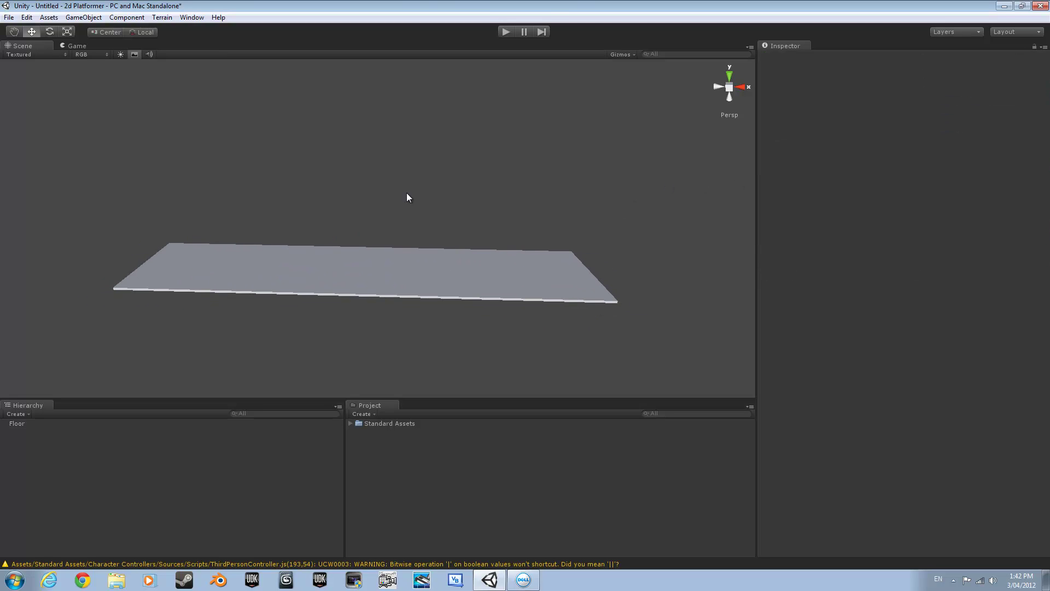
Add a new camera and move it in front of the Floor to about X -4.4, Z -6.6
left_click(87, 17)
mouse_move(90, 42)
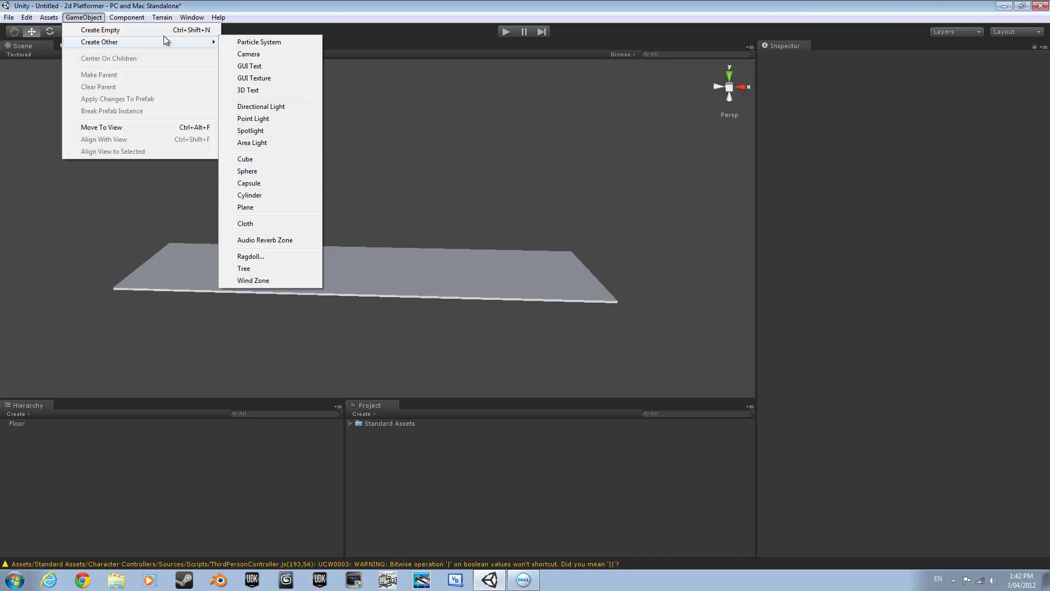
left_click(257, 53)
scroll(446, 188, "down", 4)
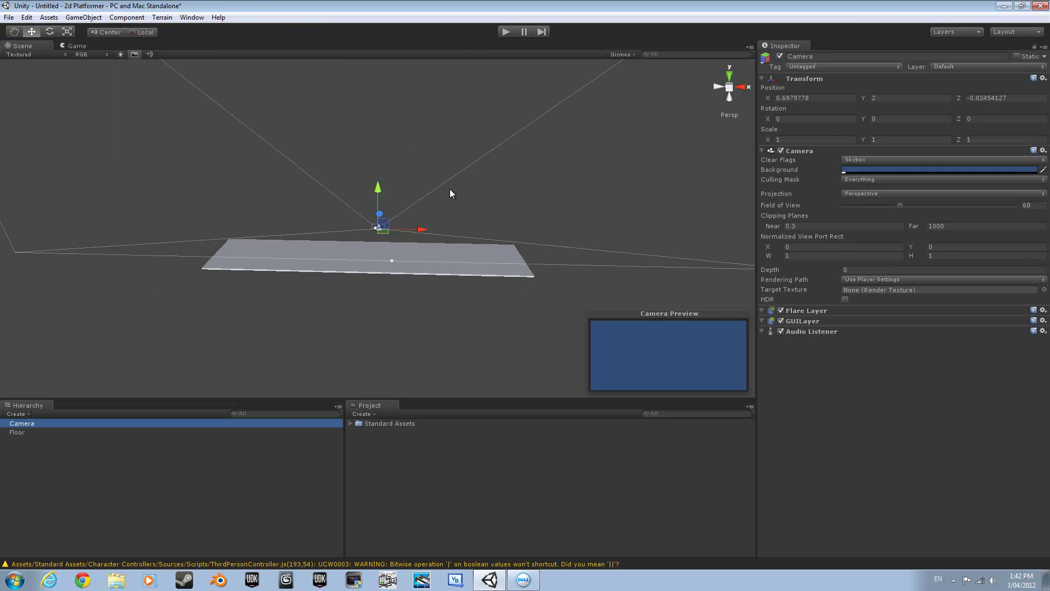
scroll(435, 188, "up", 2)
left_click_drag(442, 183, 475, 370, "alt")
left_click_drag(407, 324, 160, 141)
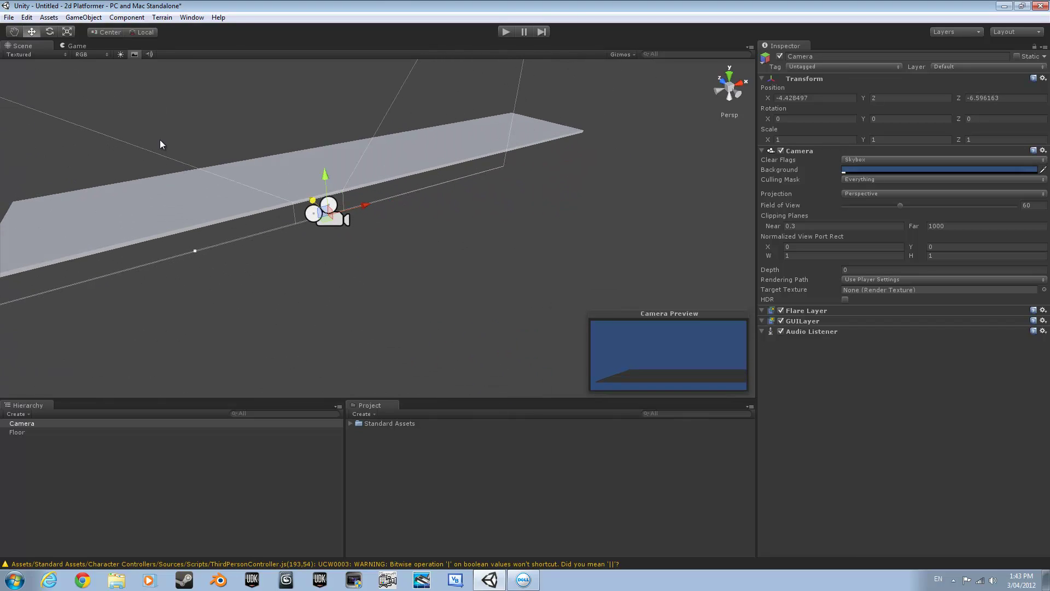
Narrow the Floor by setting its Z scale to 3
left_click(158, 216)
left_click(978, 136)
type("20")
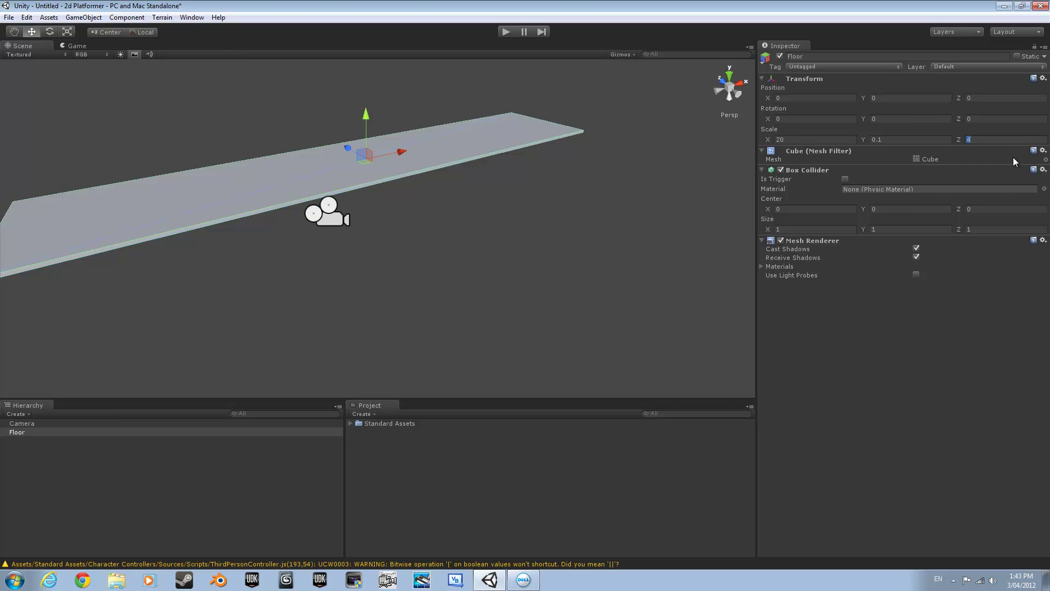
key("Return")
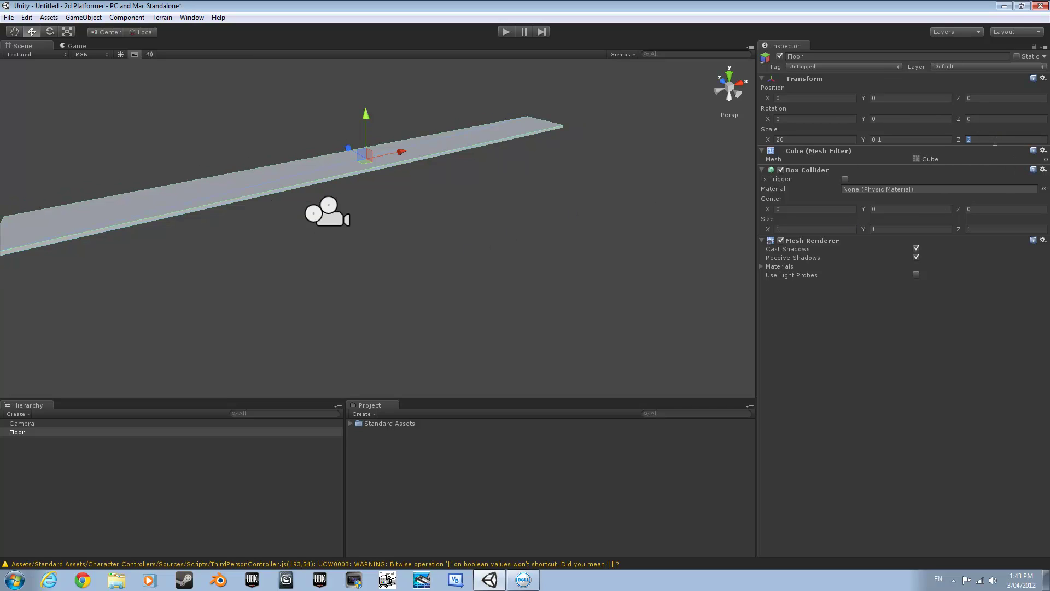
type("3")
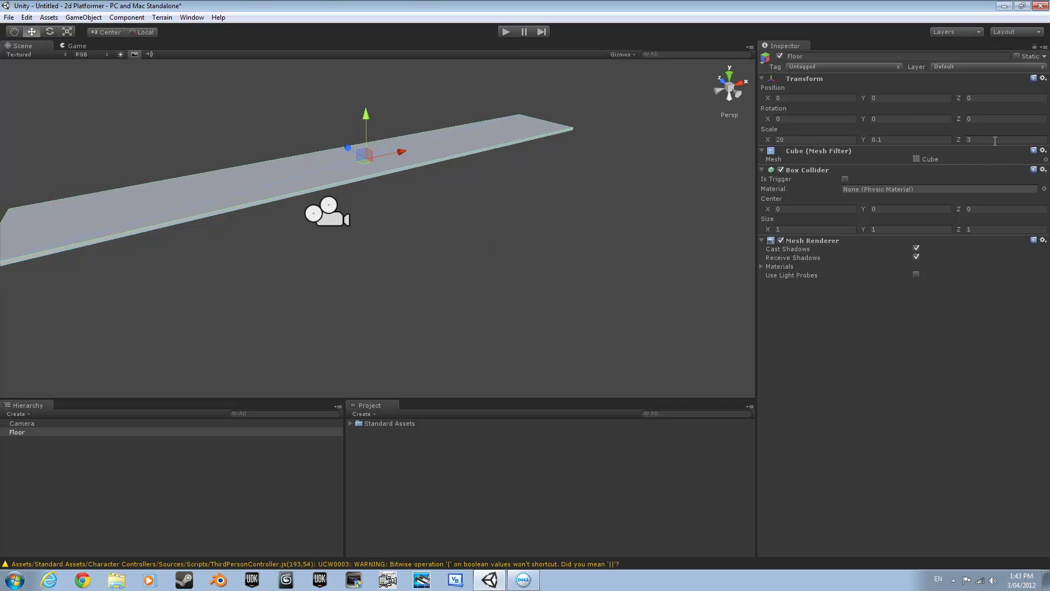
Move the camera slightly closer to the Floor, to about Z -6.2, and deselect it
left_click(323, 218)
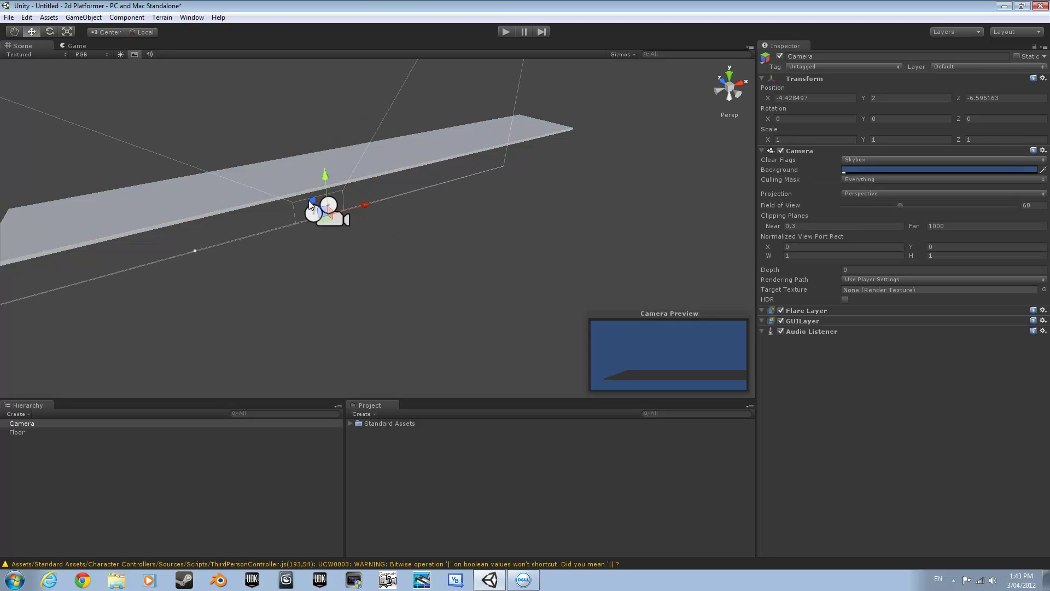
left_click_drag(308, 201, 307, 193)
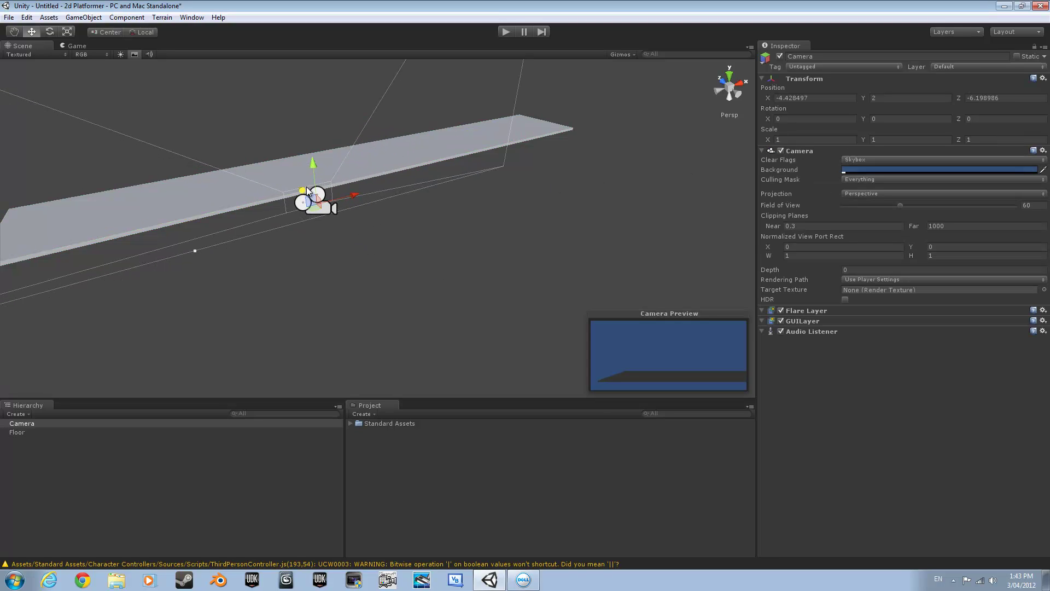
left_click(156, 87)
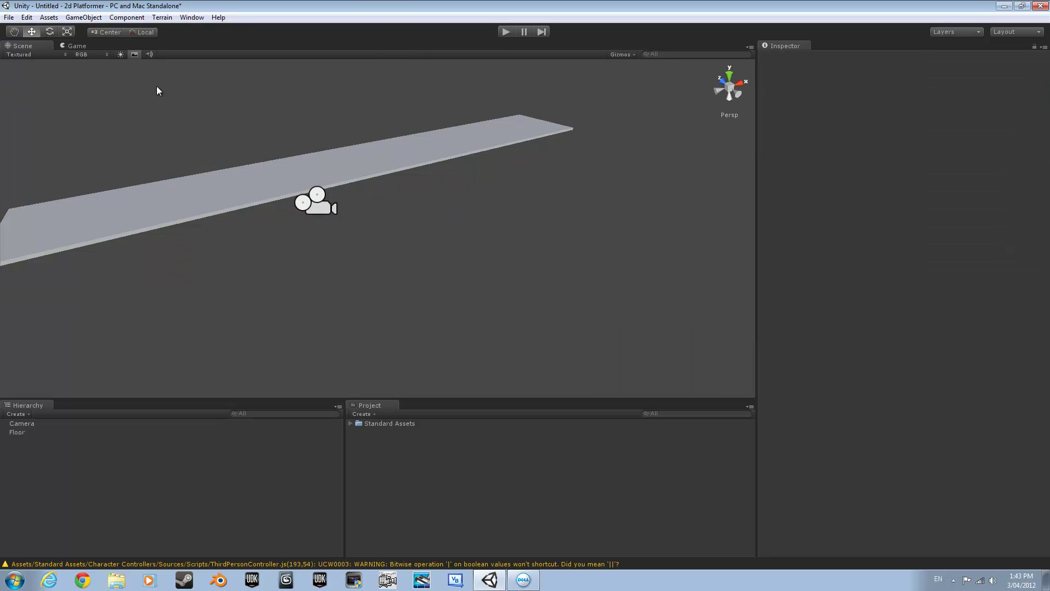
Try lighting the Floor with a point light raised to about Y 2, and delete the light
left_click(96, 19)
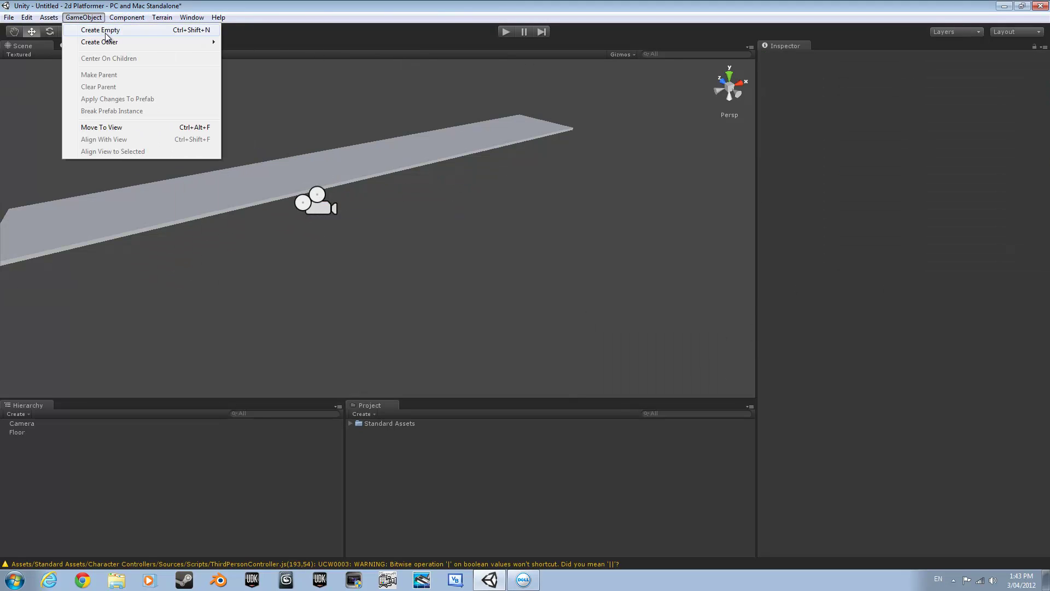
mouse_move(150, 42)
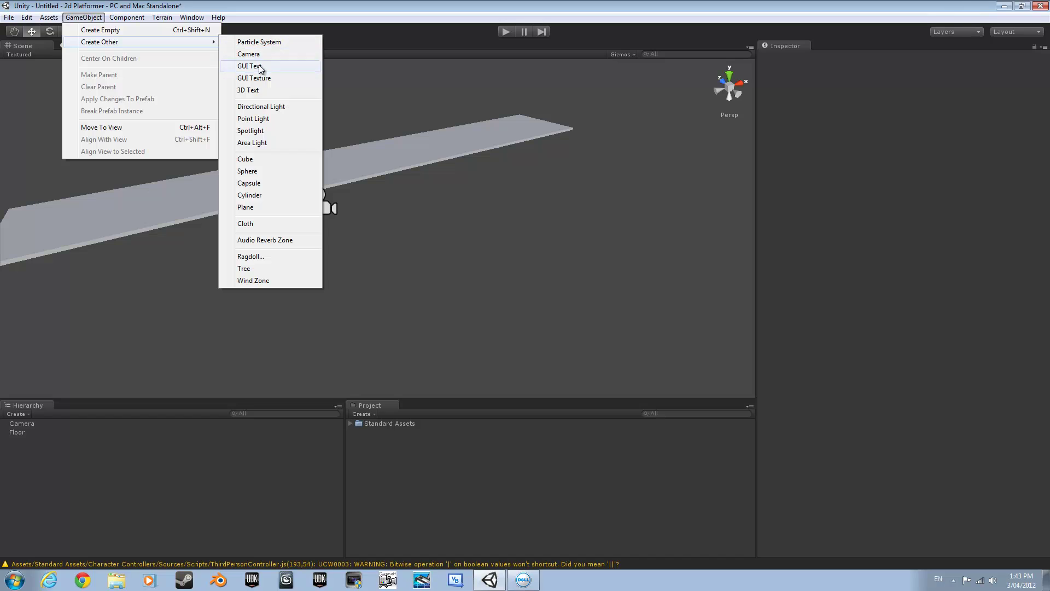
left_click(275, 121)
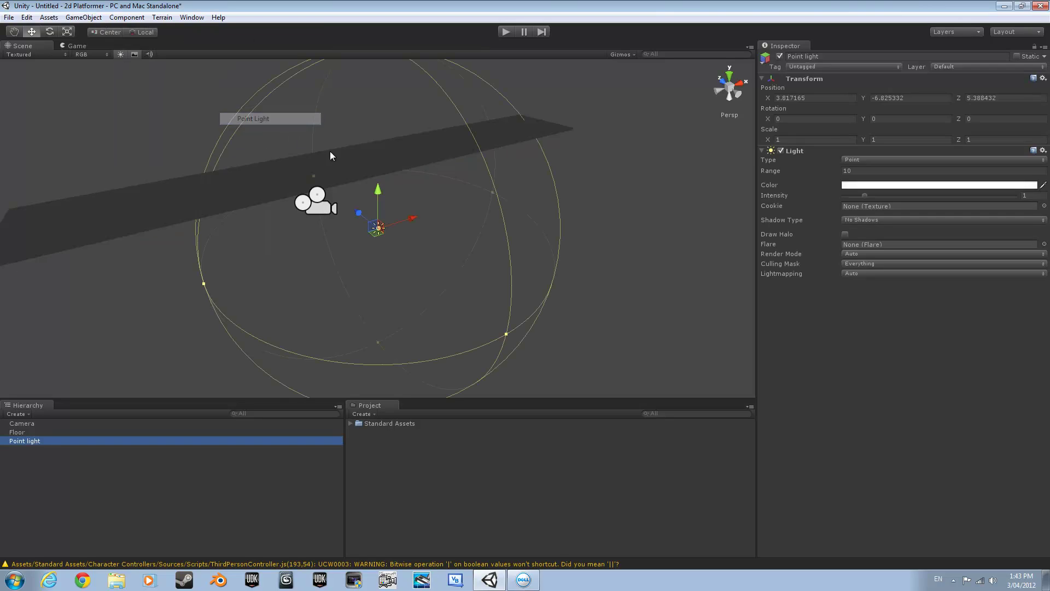
key("f")
left_click_drag(366, 112, 380, 72)
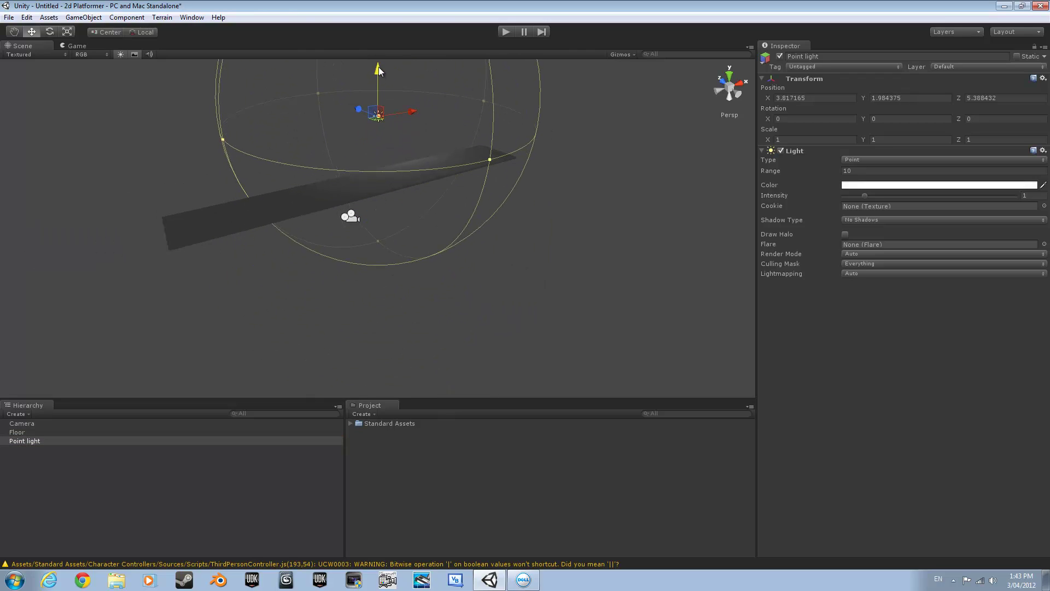
key("Delete")
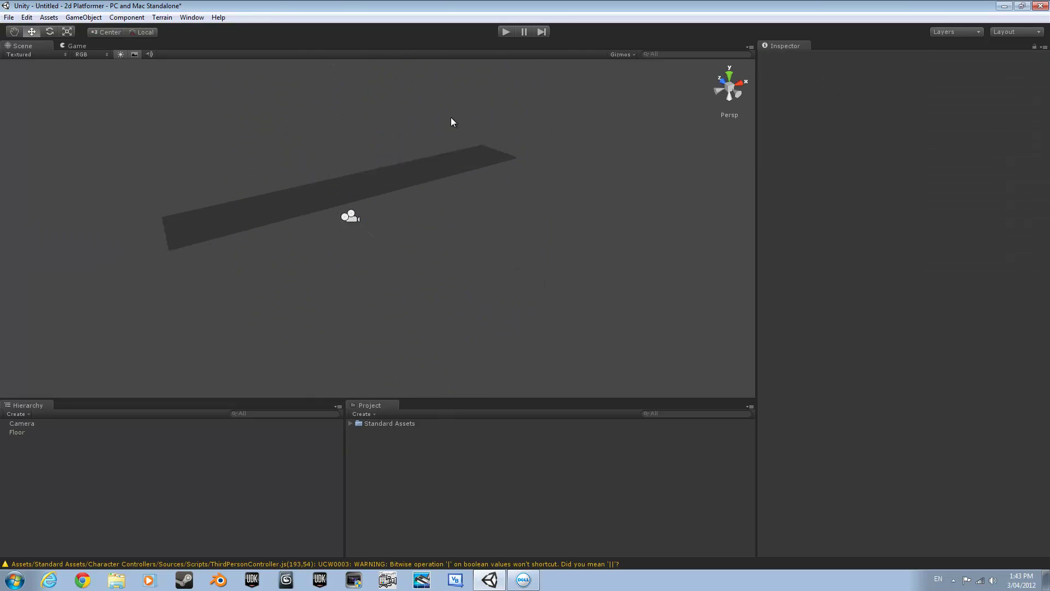
Try a spotlight as the scene's light source and delete it
left_click(83, 17)
mouse_move(208, 43)
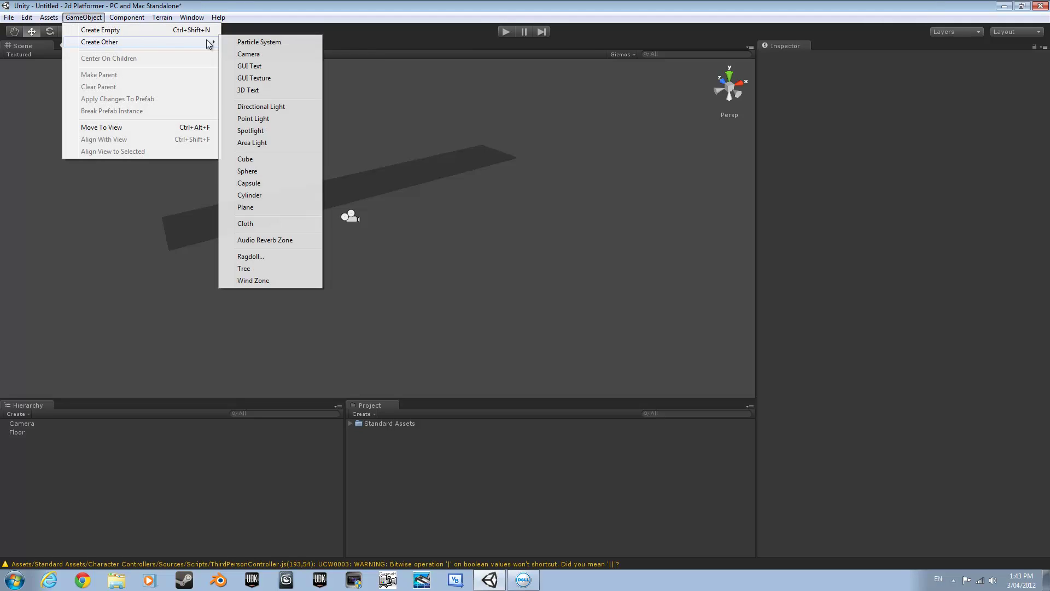
left_click(267, 131)
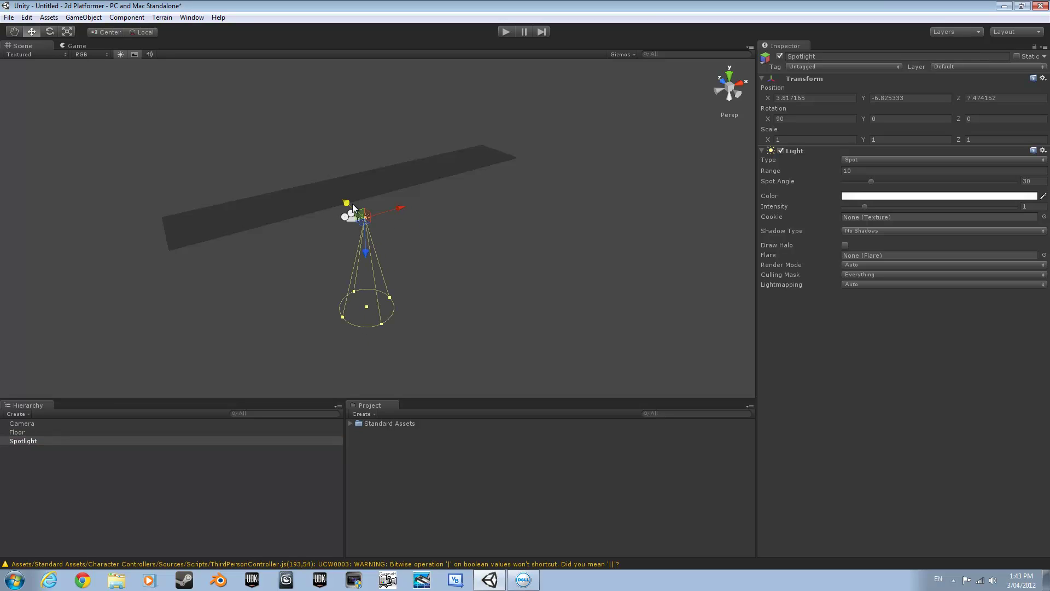
key("Delete")
Add a directional light and move it above the Floor to about X -4.3, Y 4.9, Z -3.1
left_click(80, 21)
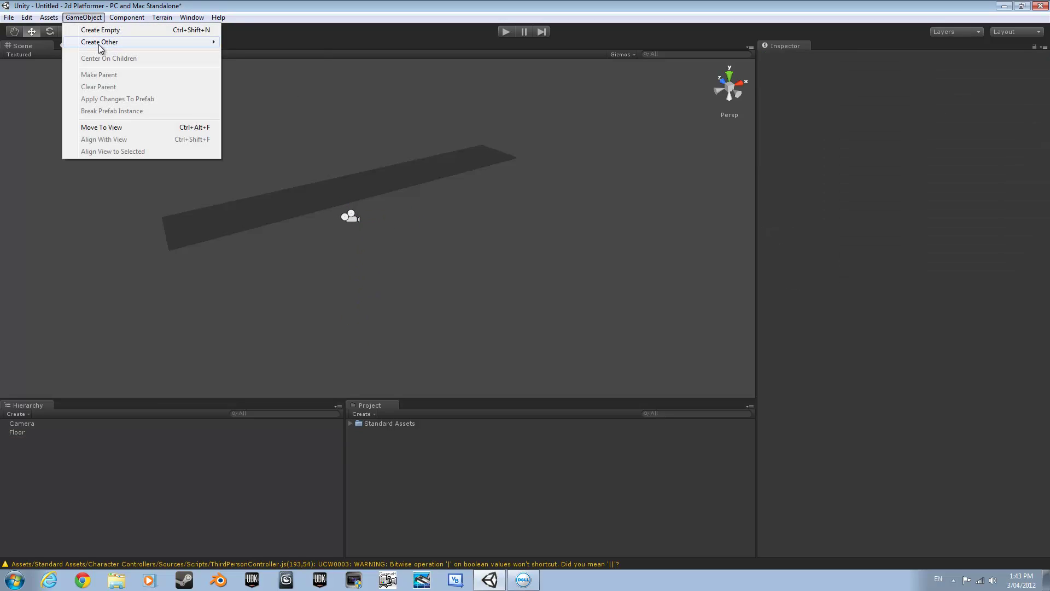
mouse_move(99, 45)
left_click(261, 106)
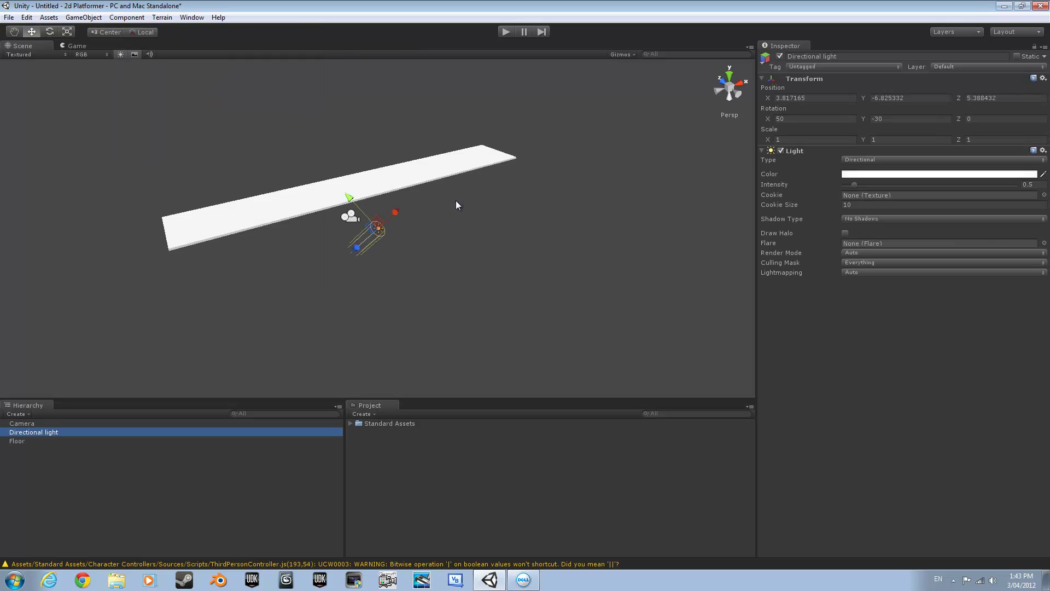
left_click_drag(481, 148, 408, 70)
key("f")
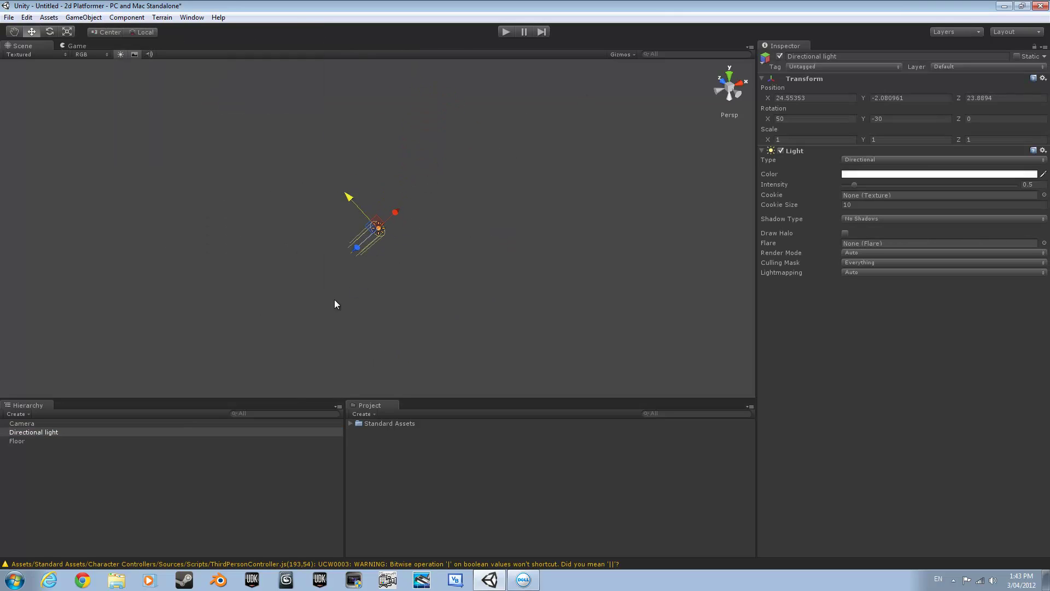
left_click_drag(612, 168, 320, 178, "alt")
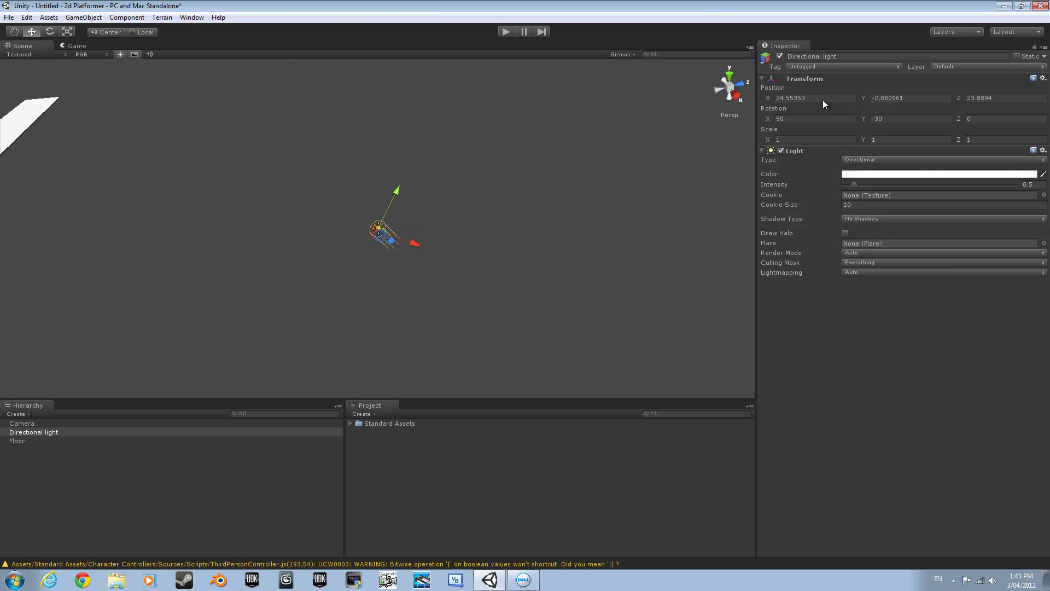
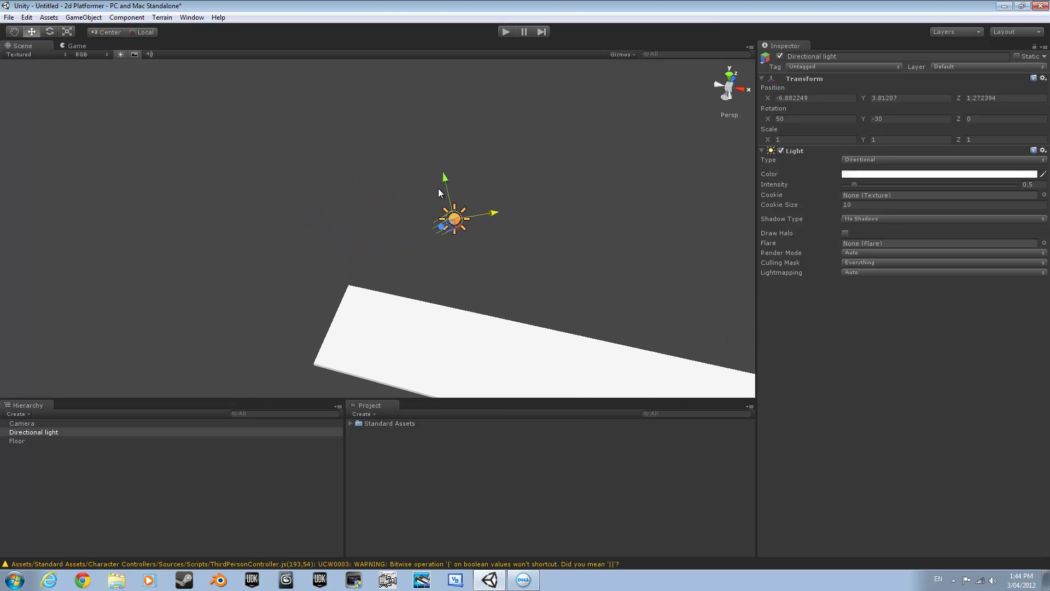
left_click_drag(443, 179, 860, 187)
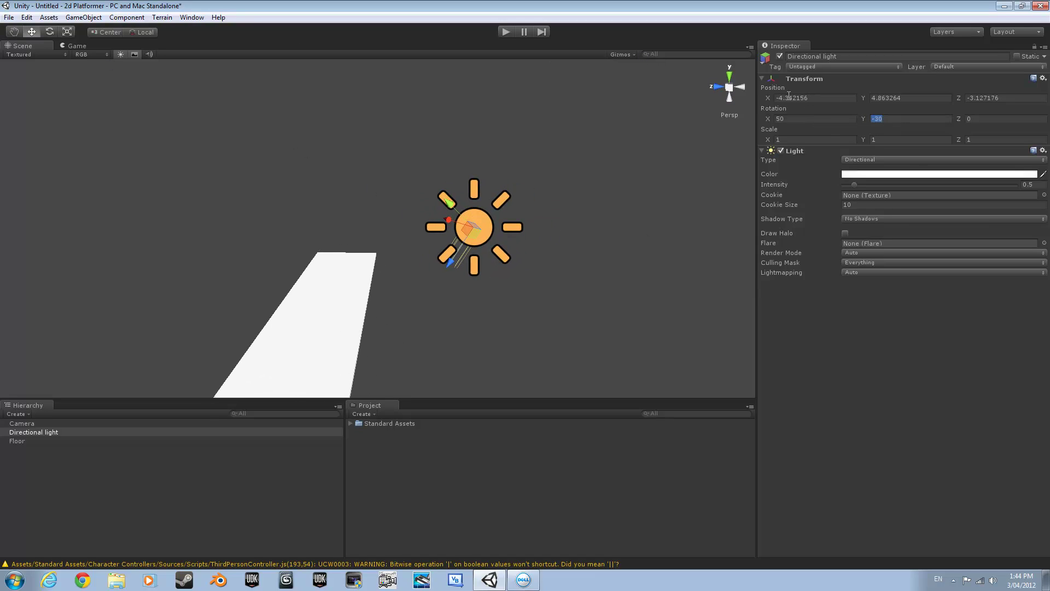
Set the directional light's rotation to X 20 and Y 10
type("10")
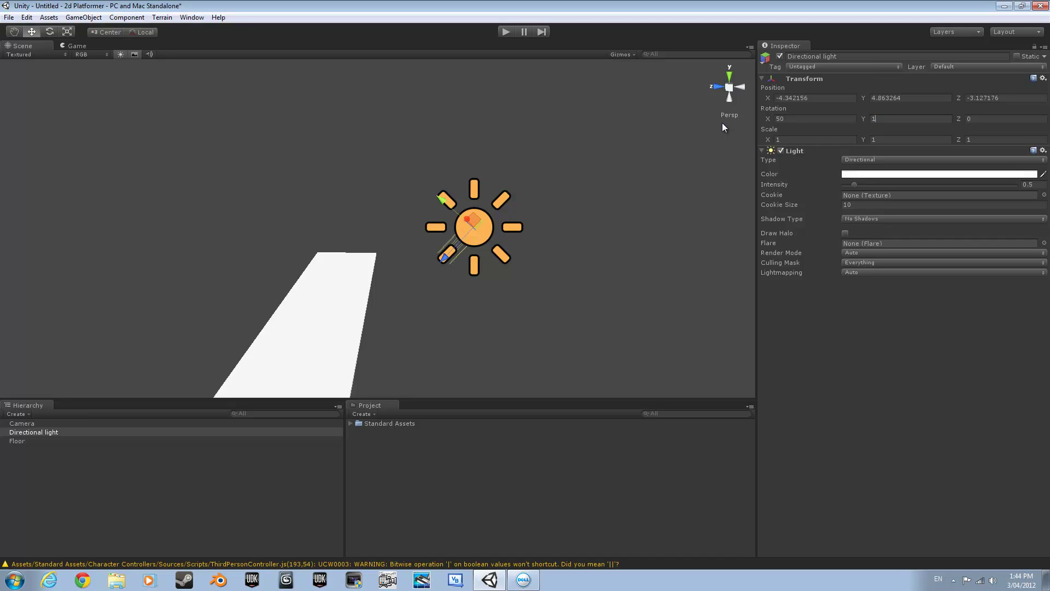
key("Return")
mouse_move(525, 284)
left_mouse_down("alt")
mouse_move(636, 235)
mouse_move(481, 244)
mouse_move(501, 215)
mouse_move(511, 237)
mouse_move(600, 265)
mouse_move(599, 252)
mouse_move(509, 272)
mouse_move(523, 281)
mouse_move(554, 272)
mouse_move(745, 275)
mouse_move(633, 232)
mouse_move(345, 265)
mouse_move(288, 284)
mouse_move(408, 283)
mouse_move(525, 265)
left_mouse_up("alt")
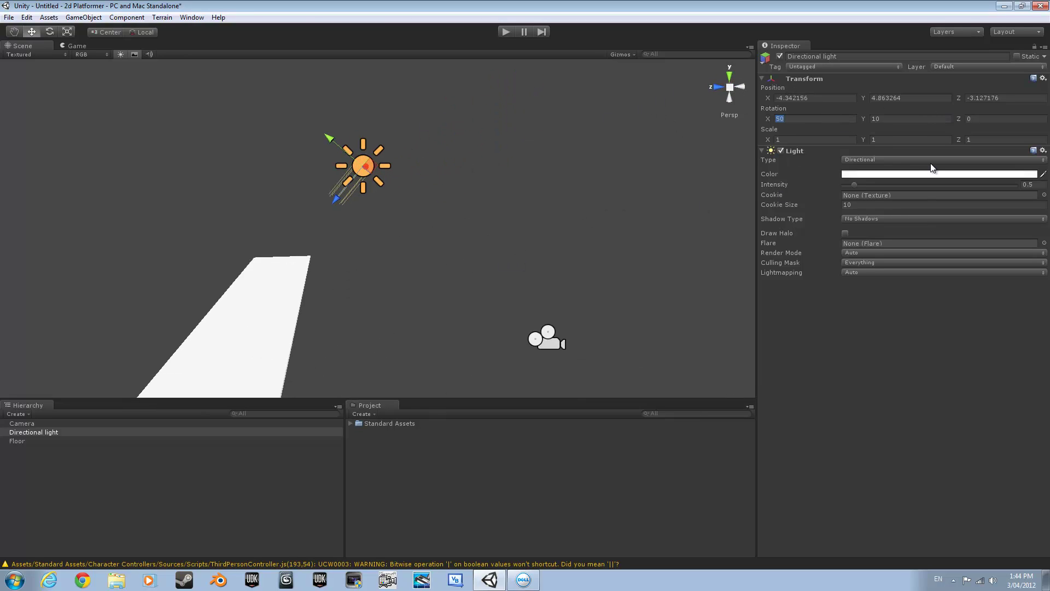
type("20")
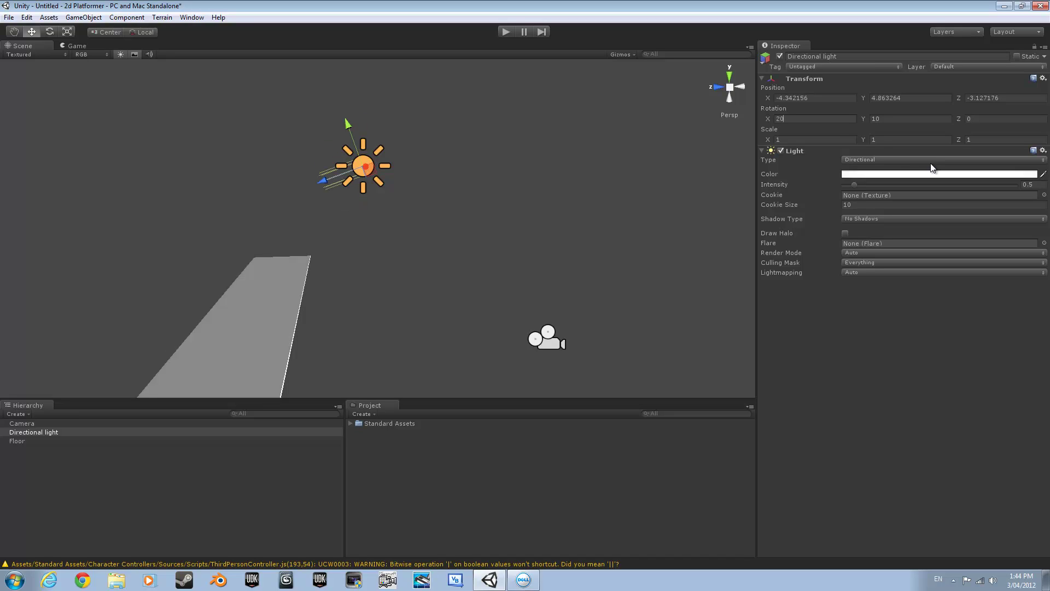
Move the directional light next to the camera, to about X -5, Y 2.4, Z -6.6
left_click_drag(343, 119, 532, 291)
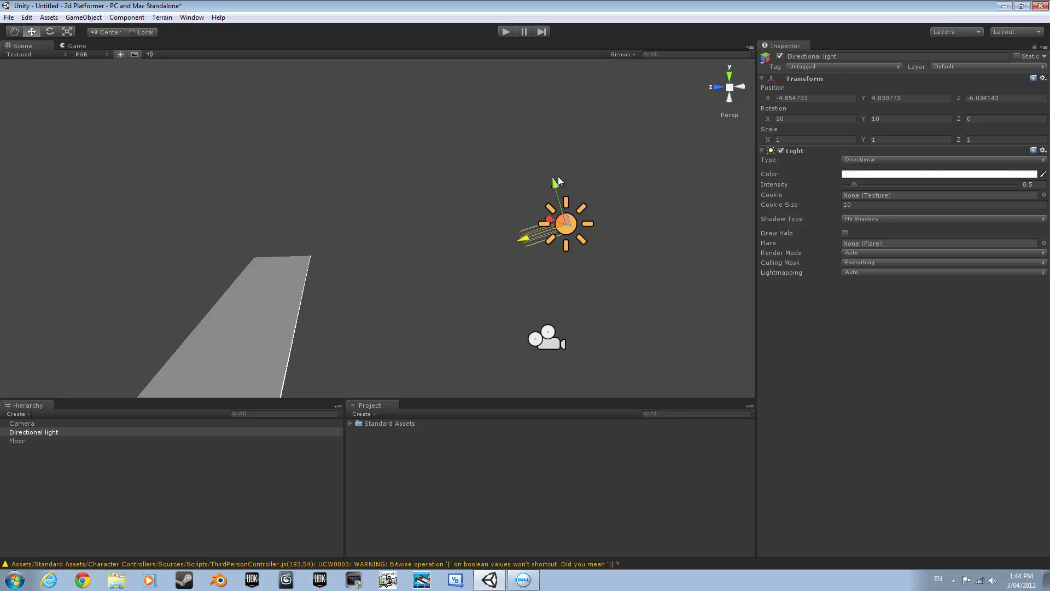
left_click_drag(546, 183, 578, 291)
left_click_drag(673, 356, 532, 251, "alt")
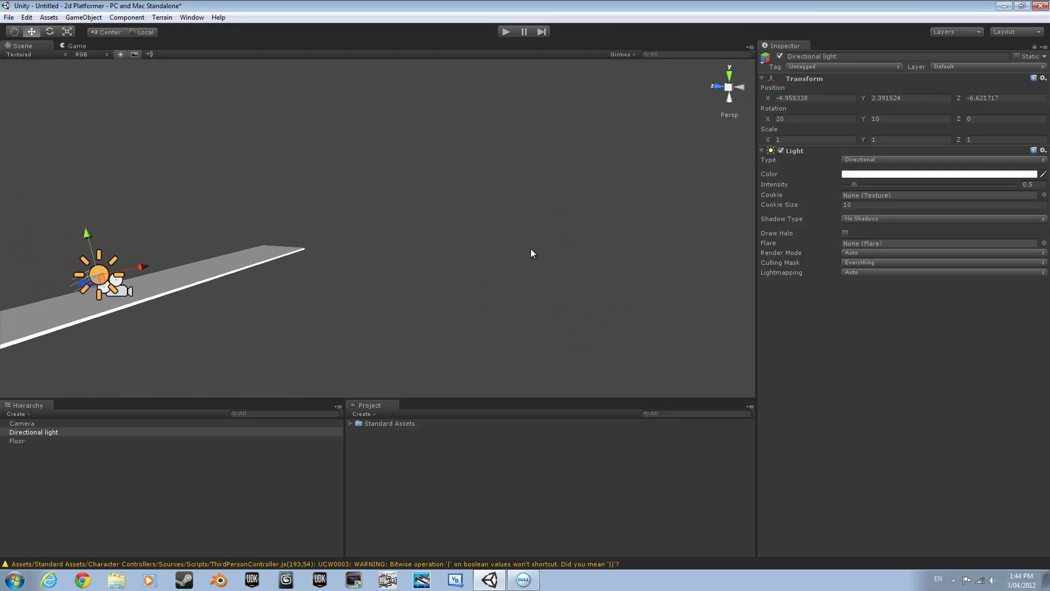
Deselect the light and run the game briefly to check how the Floor is lit and framed
left_click(455, 76)
left_click(506, 32)
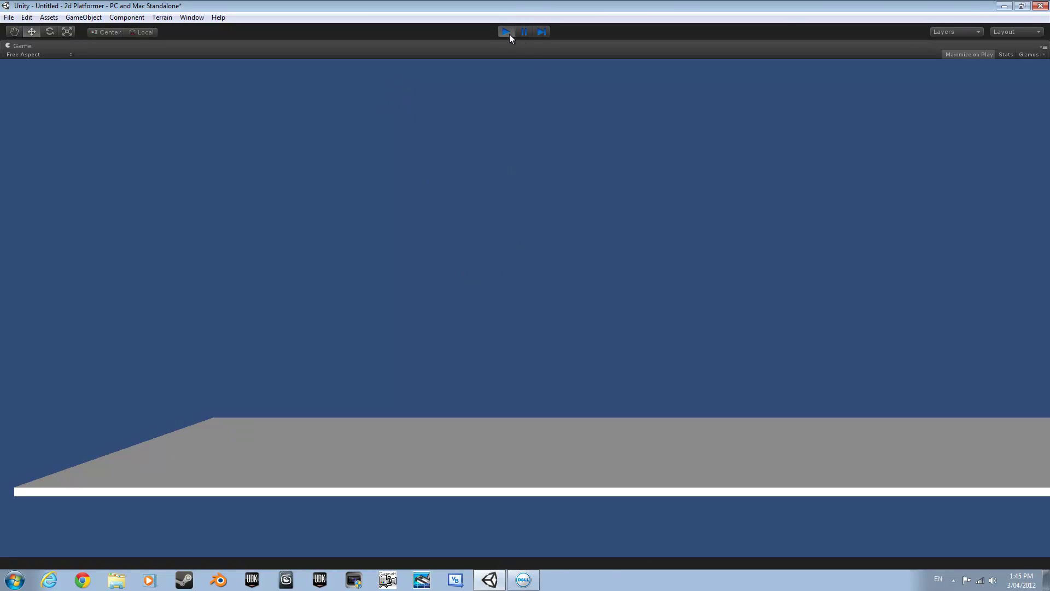
left_click(506, 32)
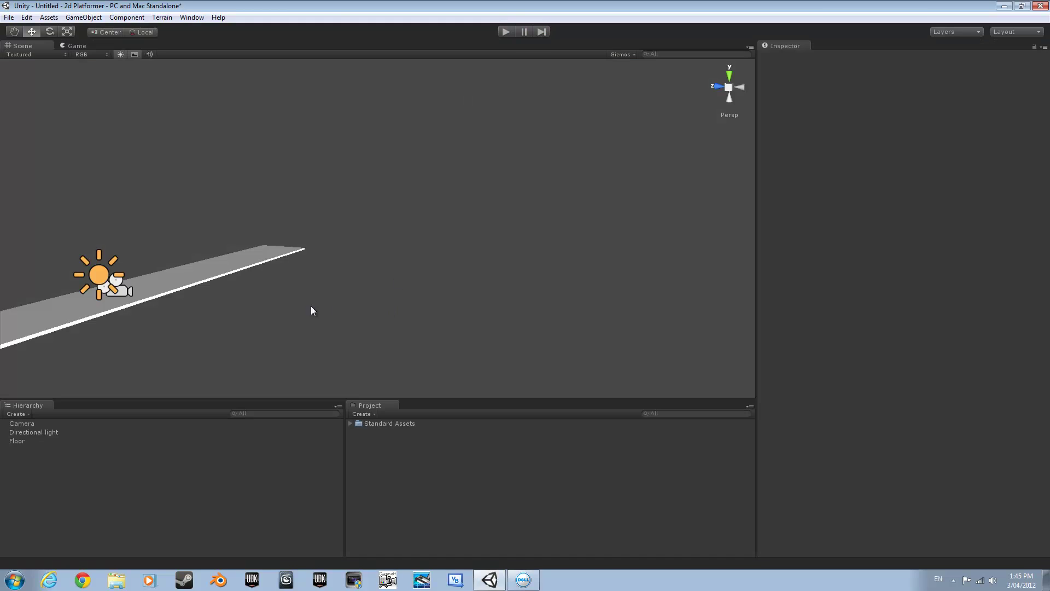
Move the camera closer to the Floor, to about Z -5.9, and test the framing by running the game briefly
left_click(125, 288)
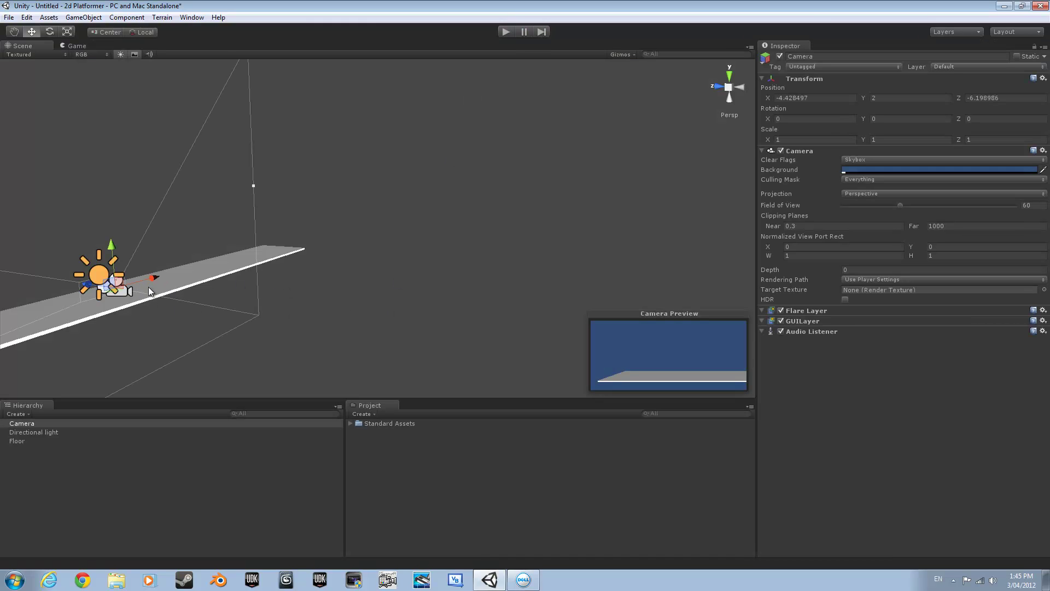
left_click_drag(86, 285, 83, 285)
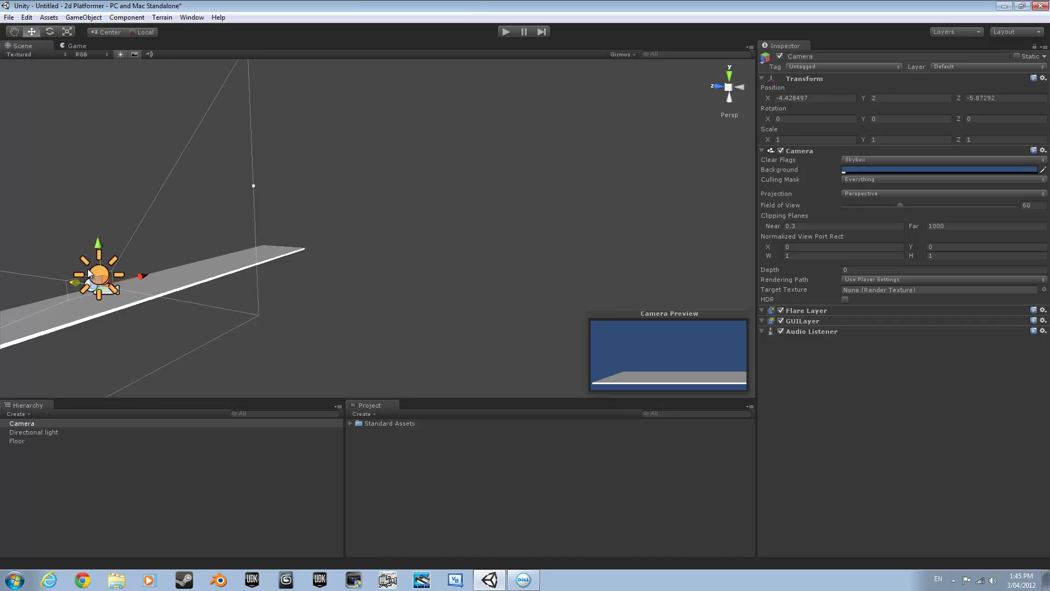
left_click(387, 138)
left_click(504, 32)
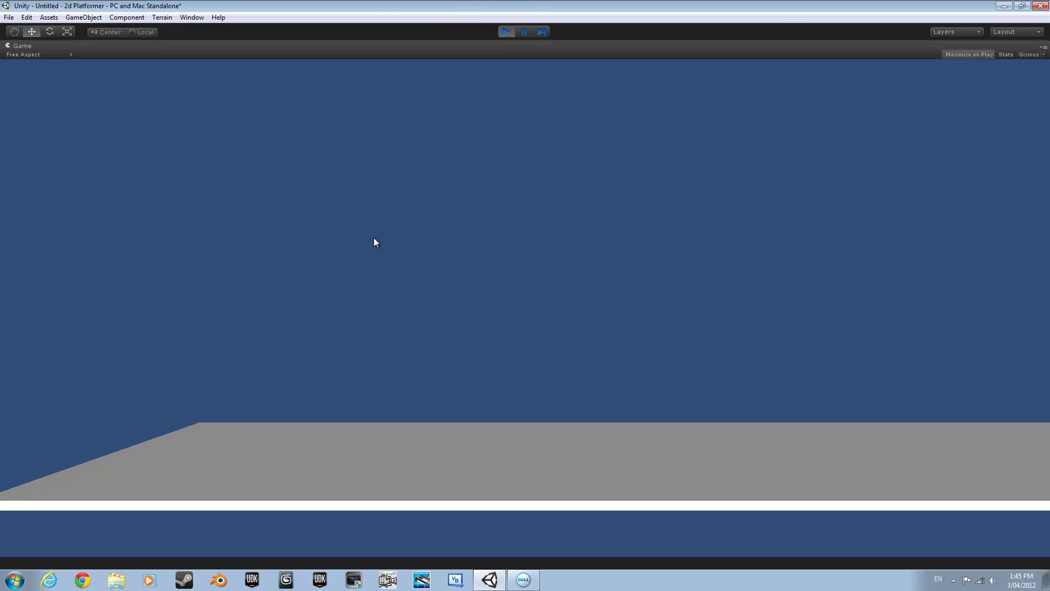
left_click(506, 31)
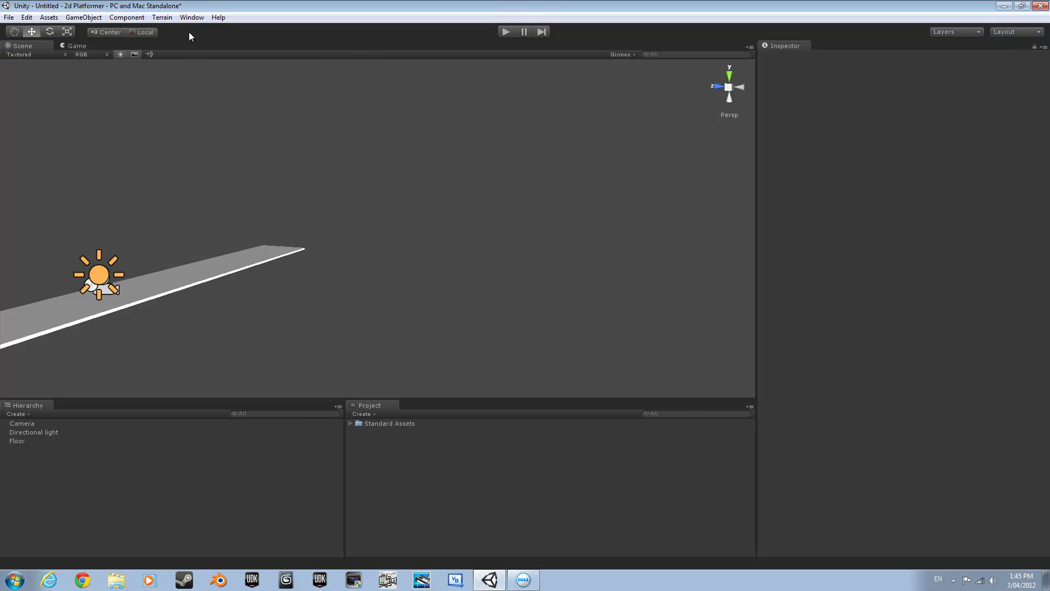
Add a capsule to the scene
left_click(83, 19)
left_click(414, 403)
left_click(75, 19)
mouse_move(94, 43)
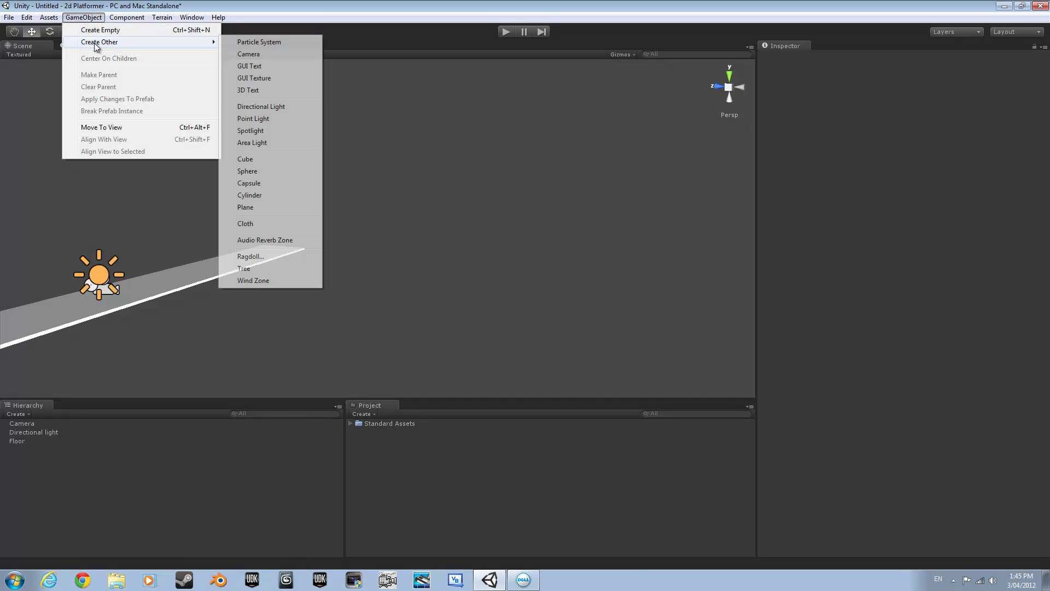
left_click(299, 188)
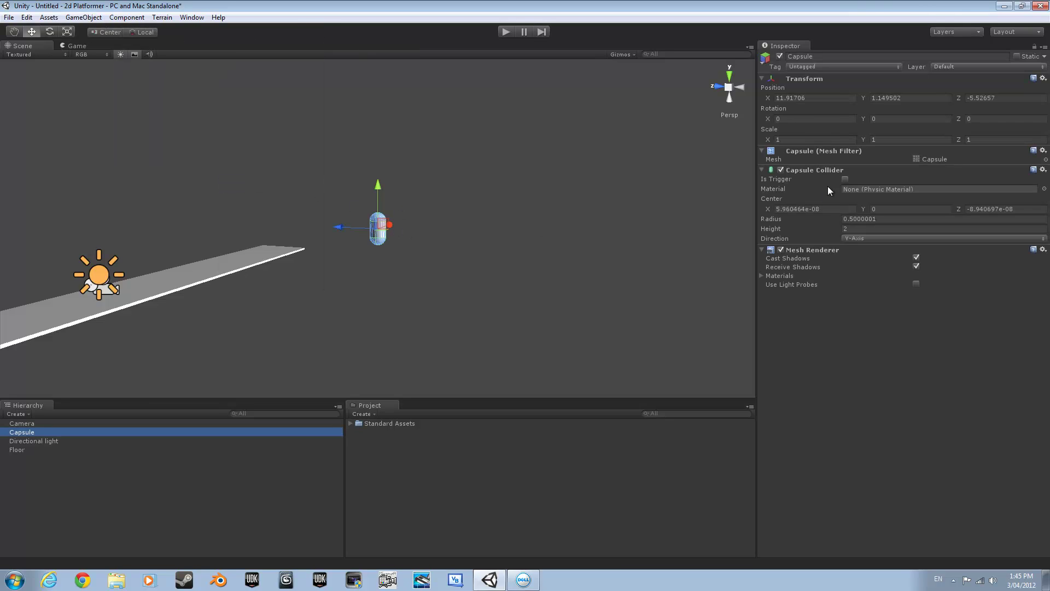
Place the capsule on the middle of the Floor at position X 0, Y 1, Z 0
left_click(814, 96)
type("0")
key("Tab")
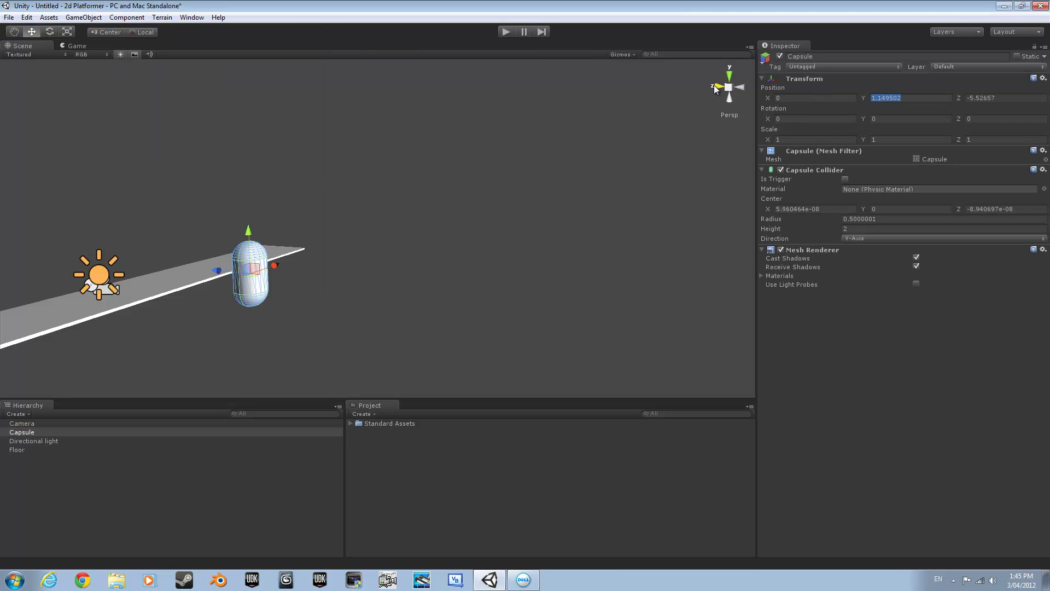
type("1")
key("Tab")
type("0")
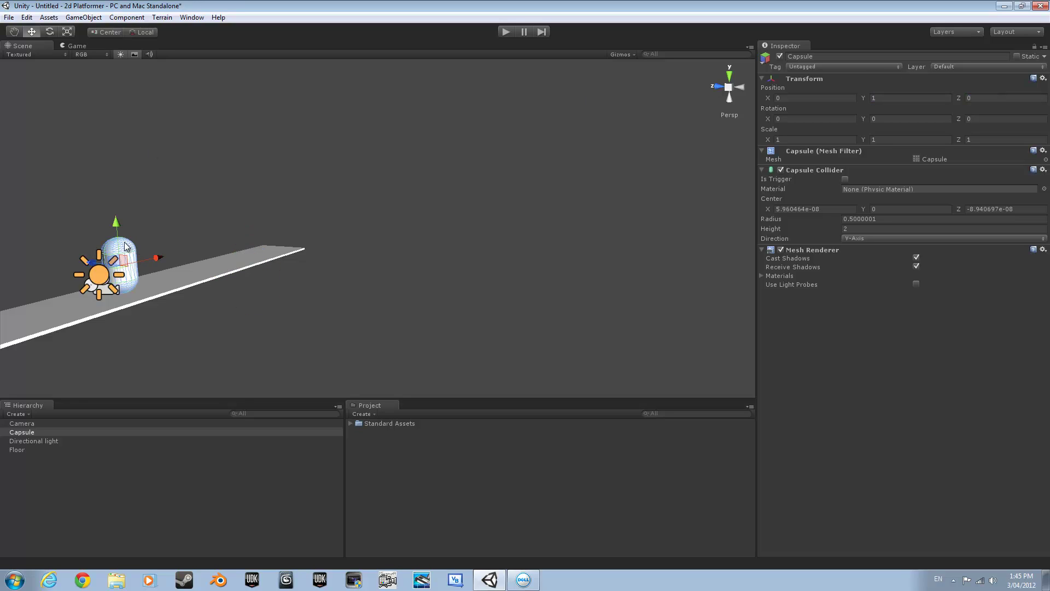
type("f")
left_click_drag(125, 242, 300, 213, "alt")
scroll(300, 213, "up", 2)
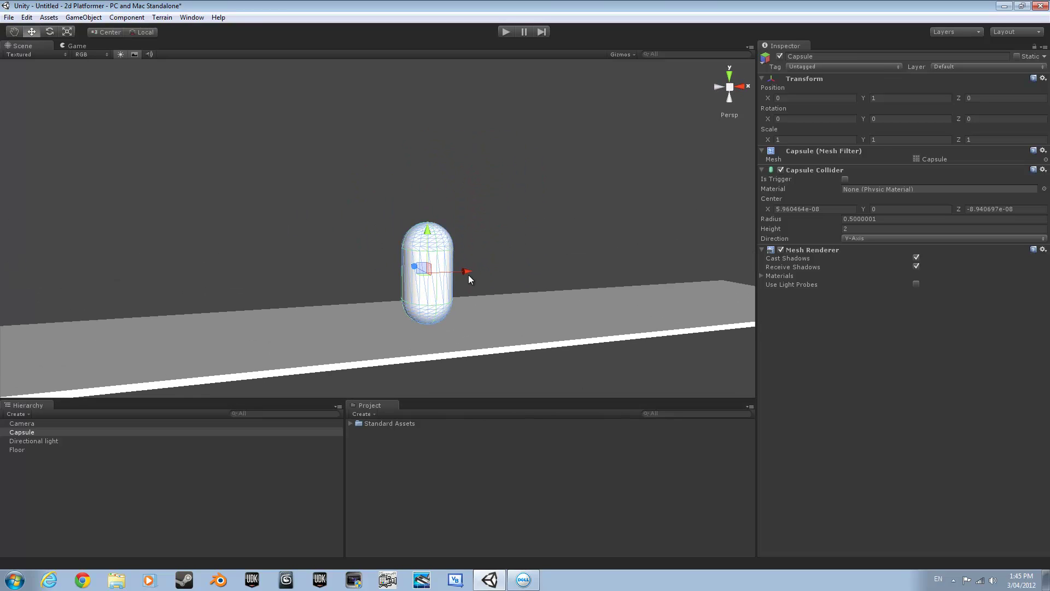
Move the capsule along the Floor to about X -8.6, near its end, and run the game briefly to check the view
left_click_drag(469, 279, 248, 265)
left_click(378, 153)
left_click(504, 34)
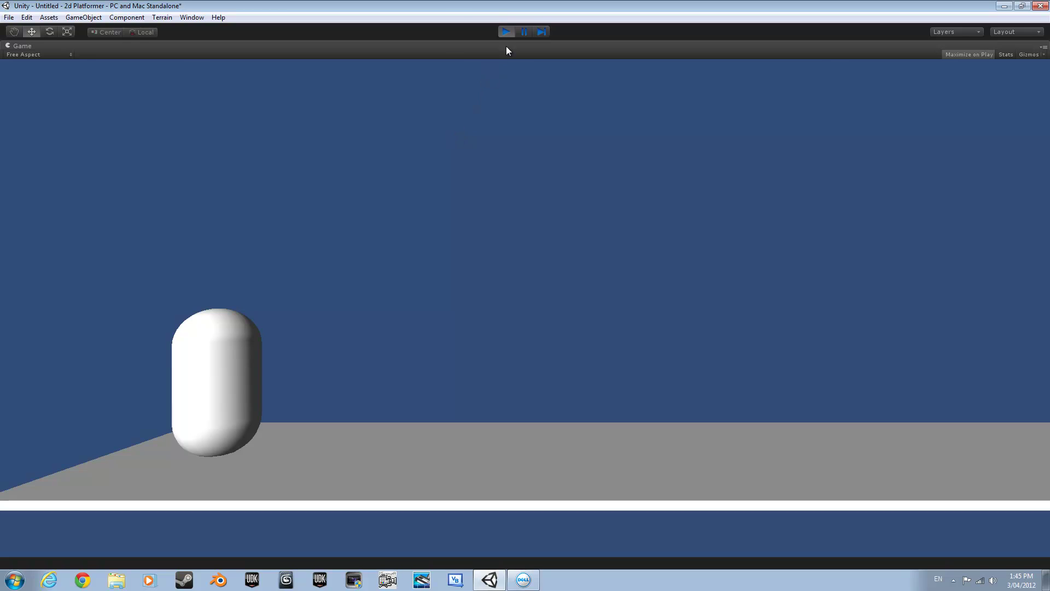
left_click(508, 31)
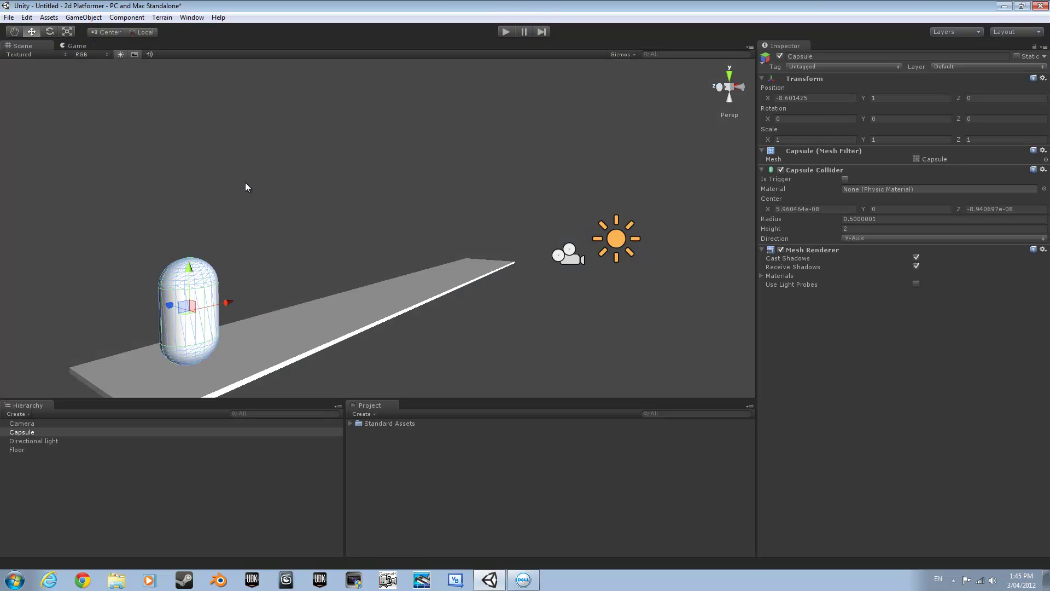
left_click(247, 179)
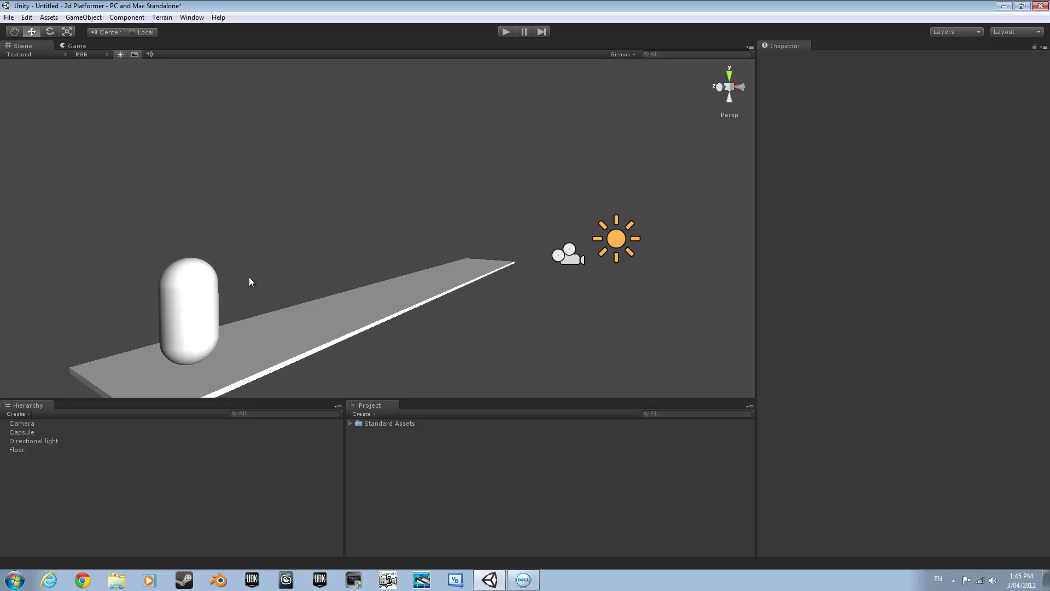
Select the Camera and add a Skybox rendering component to it
left_click_drag(249, 277, 308, 204, "alt")
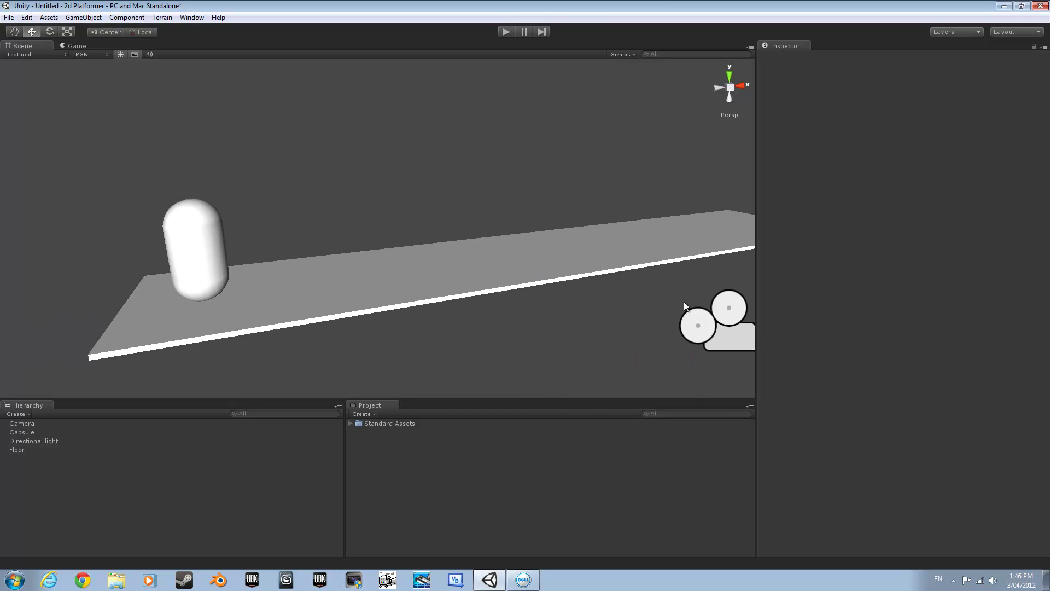
left_click(100, 18)
left_click(101, 17)
left_click(101, 17)
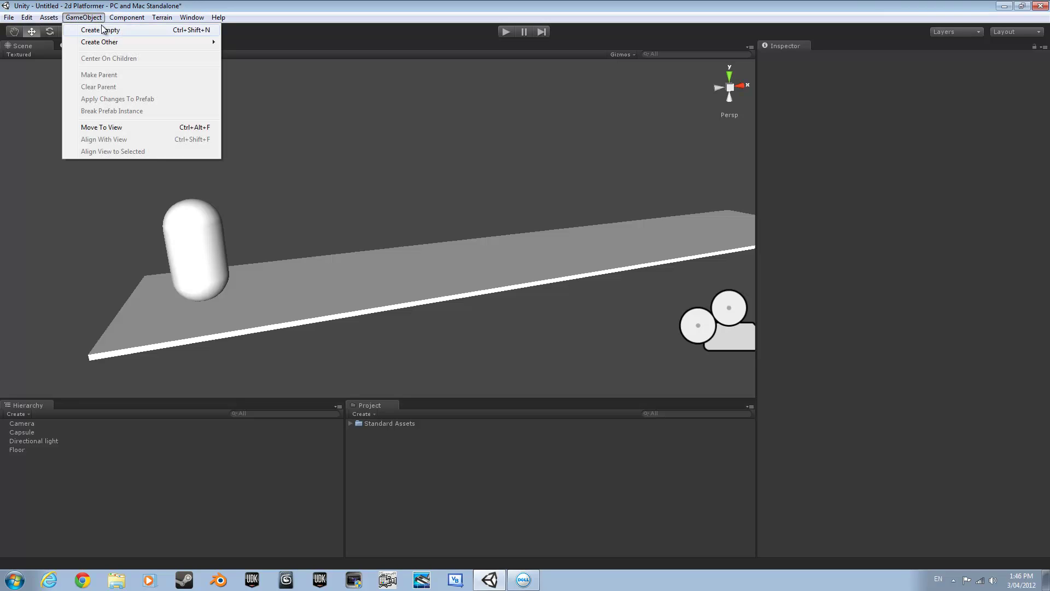
left_click(774, 289)
left_click(722, 320)
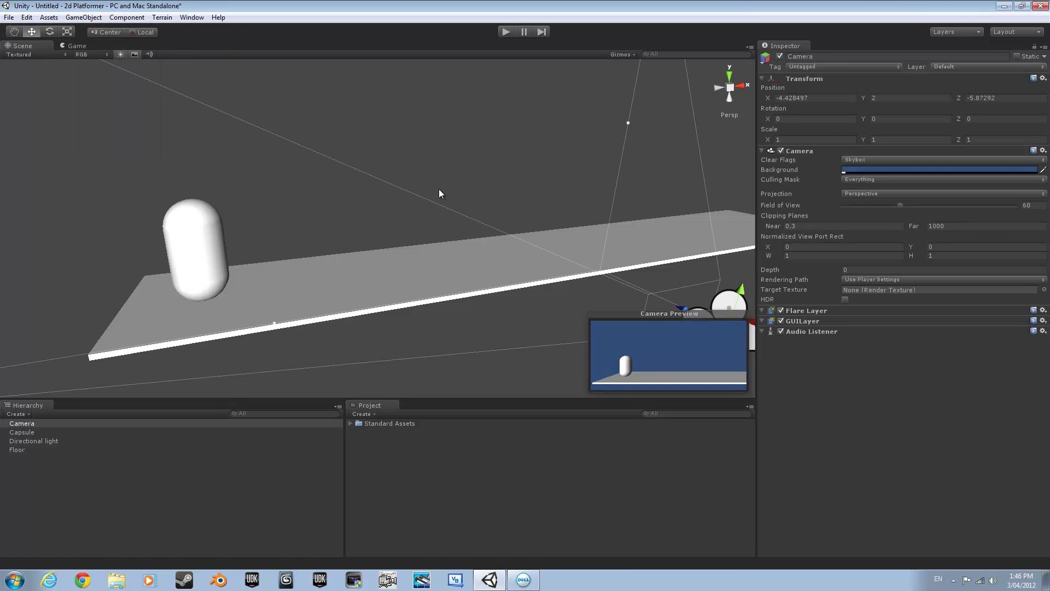
left_click(127, 18)
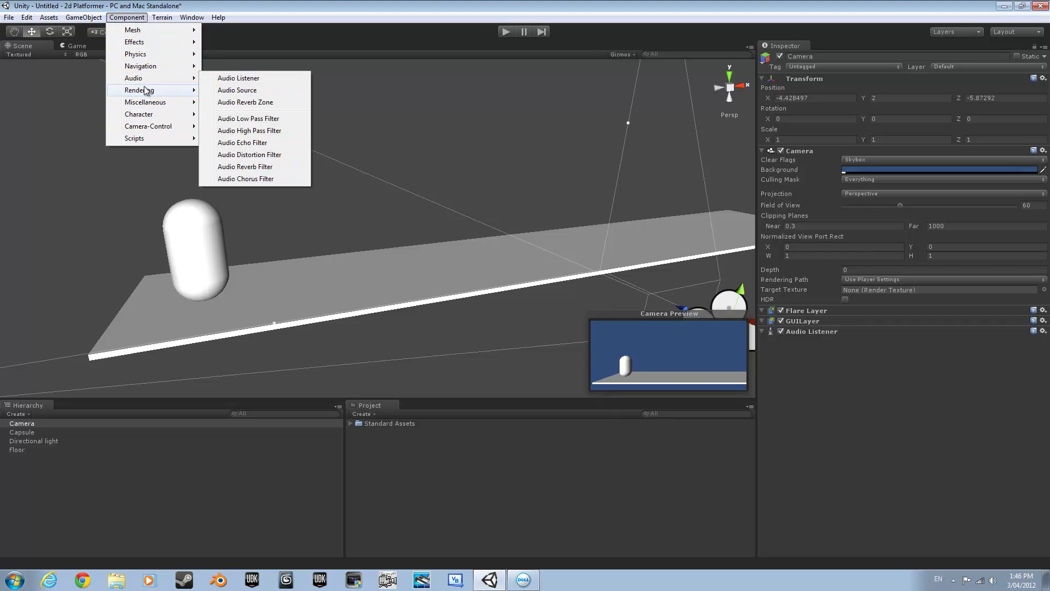
mouse_move(147, 92)
left_click(225, 102)
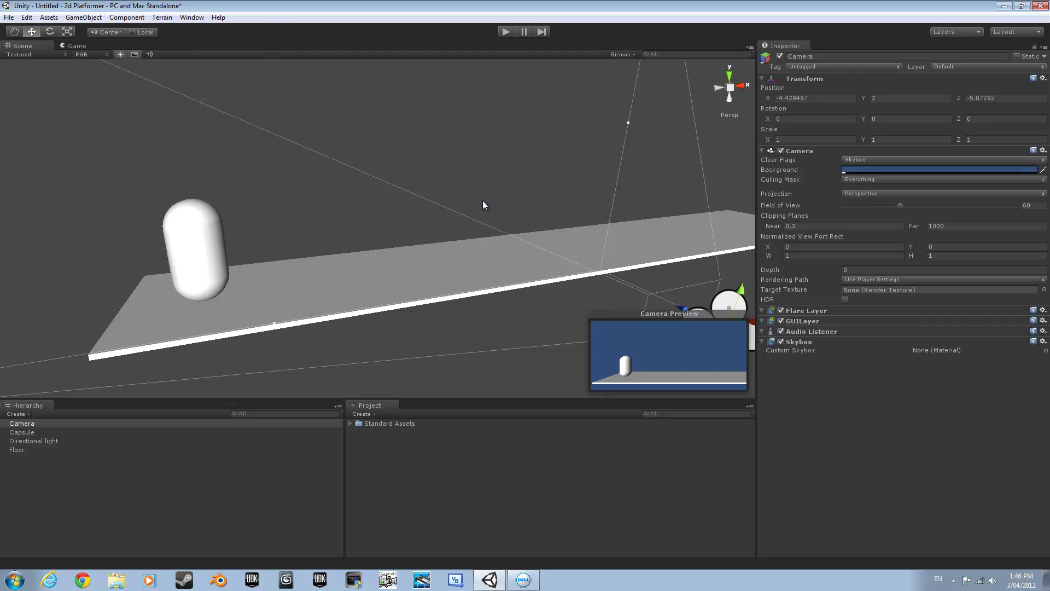
Assign the Sunny3 Skybox material as the Camera's custom skybox and deselect the Camera
left_click(1046, 351)
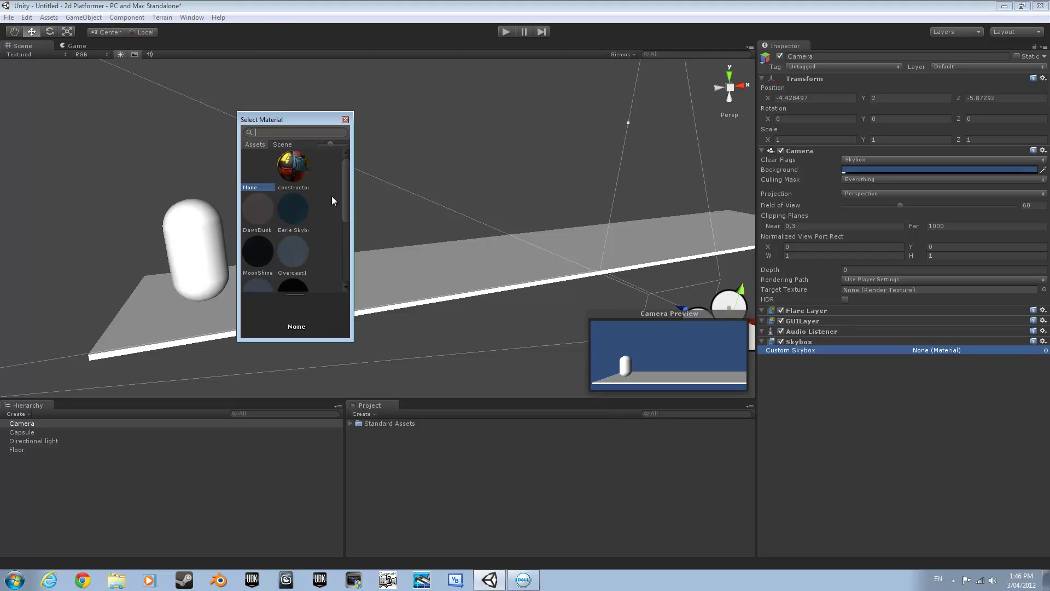
left_click_drag(344, 192, 349, 241)
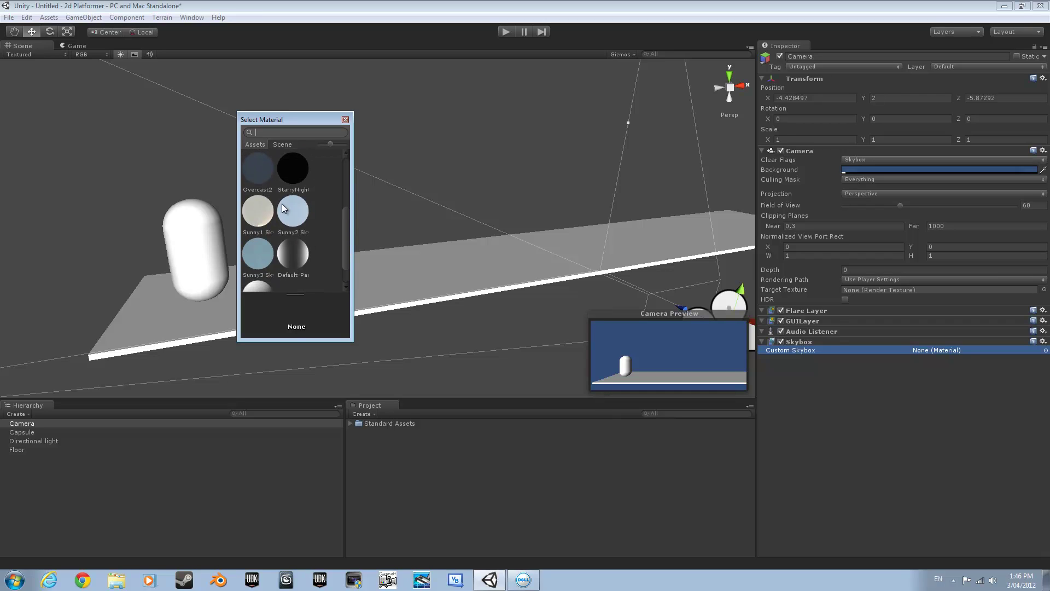
double_click(257, 256)
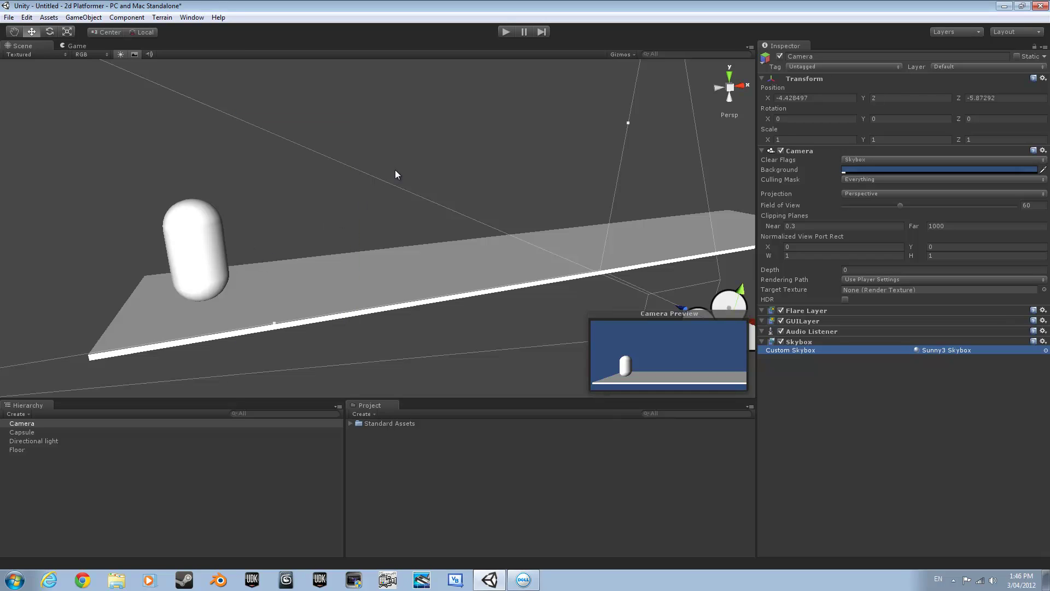
left_click(421, 182)
scroll(422, 183, "down", 2)
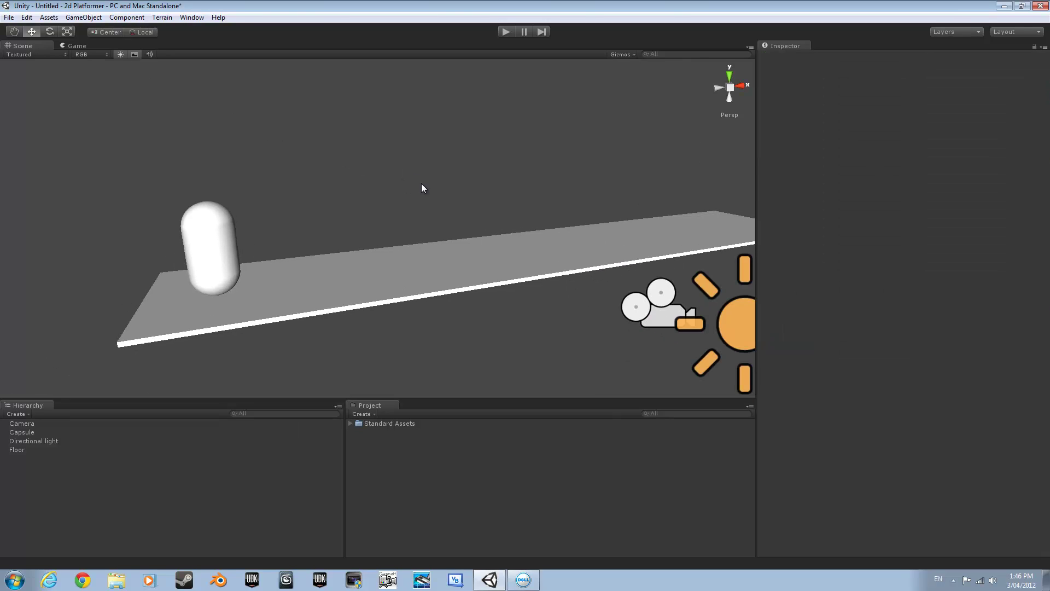
Change the Camera's custom skybox to Eerie Skybox and run the game briefly to preview it
left_click(659, 301)
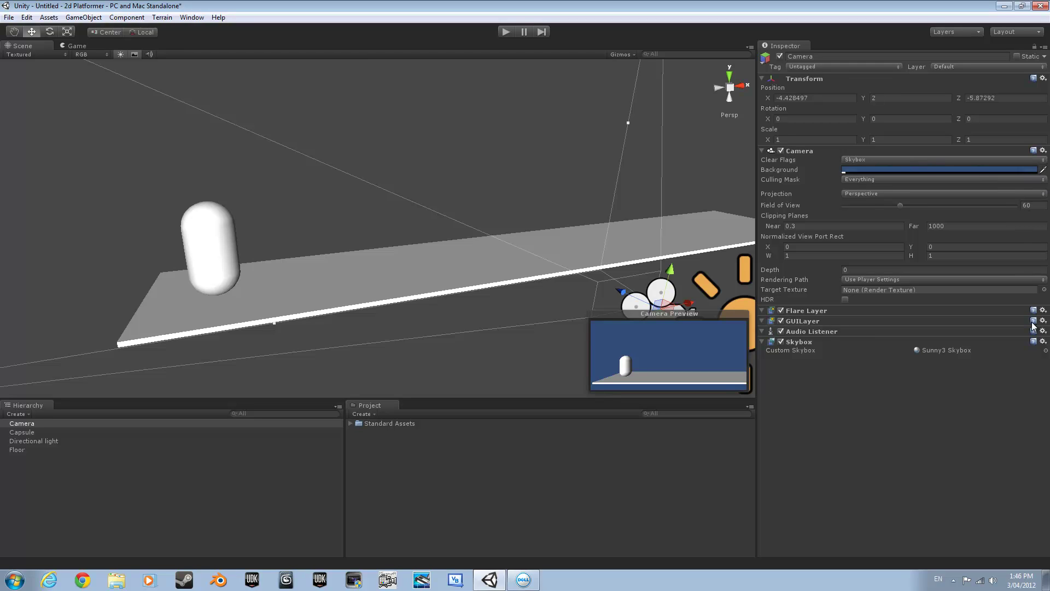
left_click(1045, 353)
scroll(306, 192, "down", 2)
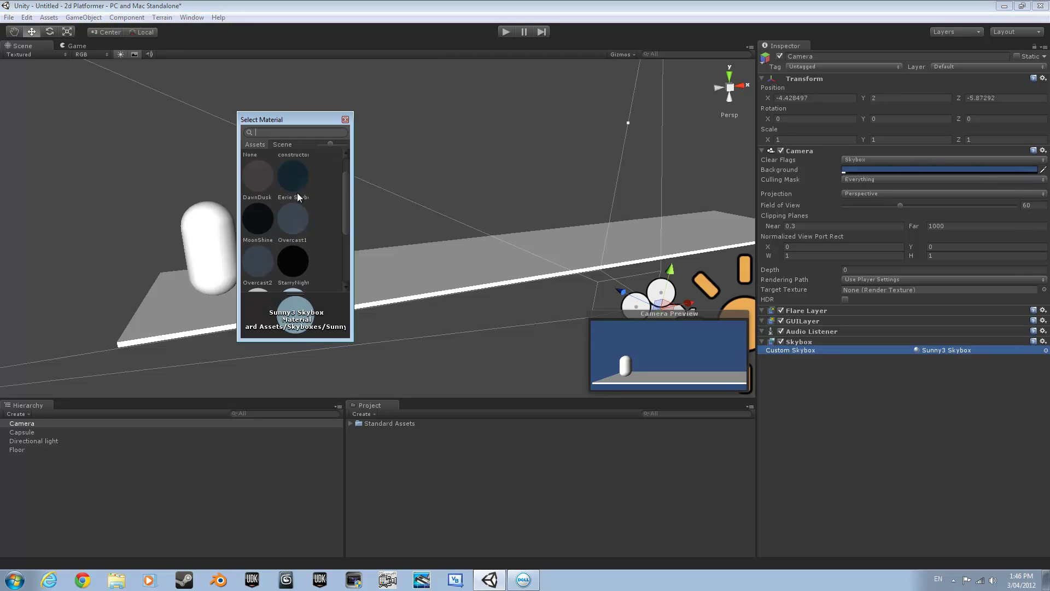
double_click(297, 192)
left_click(505, 31)
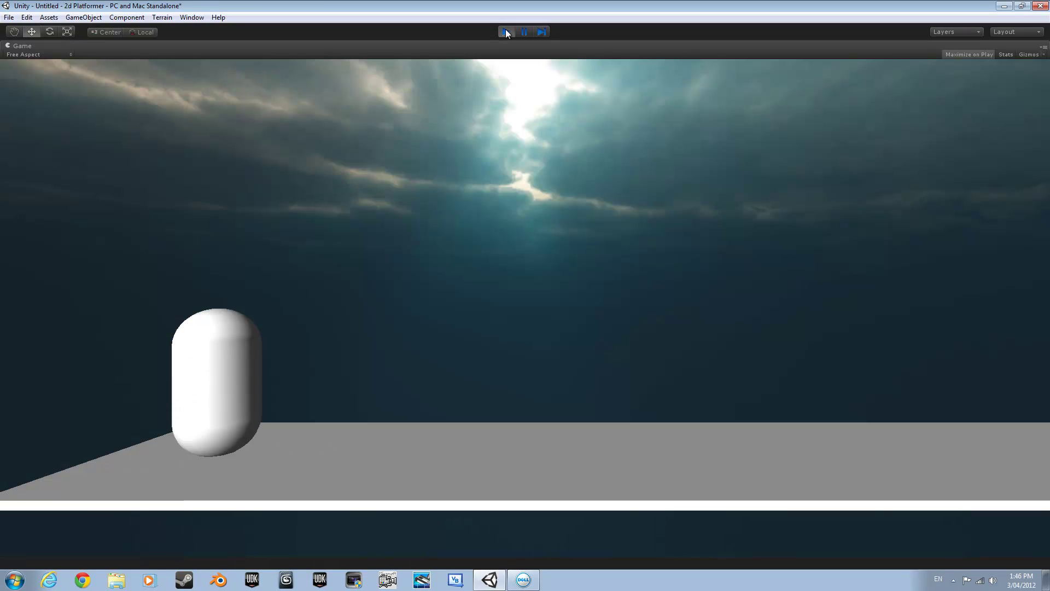
left_click(505, 31)
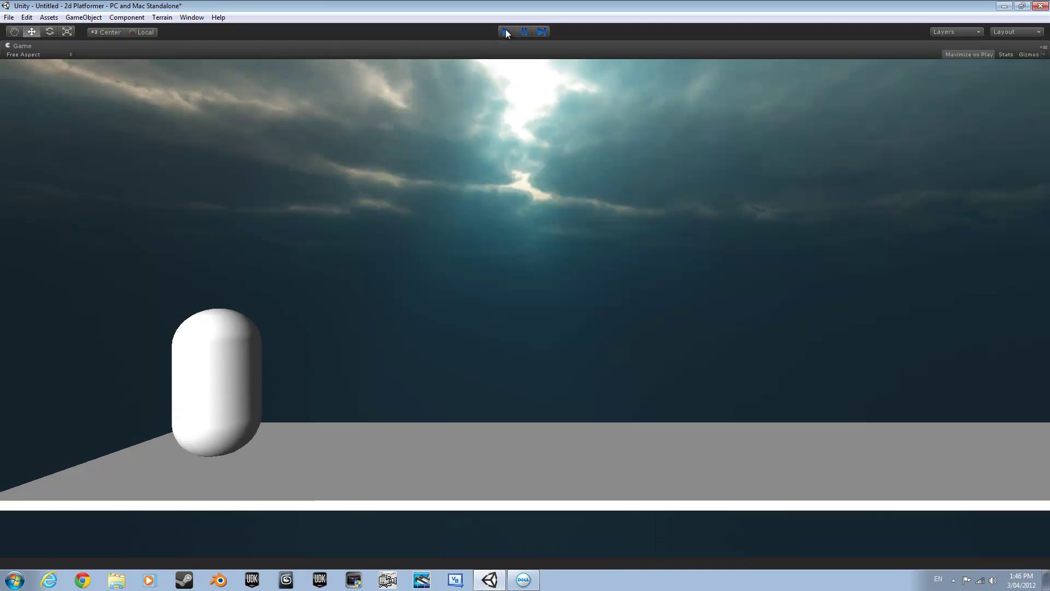
Switch the Camera's custom skybox back to Sunny3 Skybox and preview it in a short game run
left_click(1046, 350)
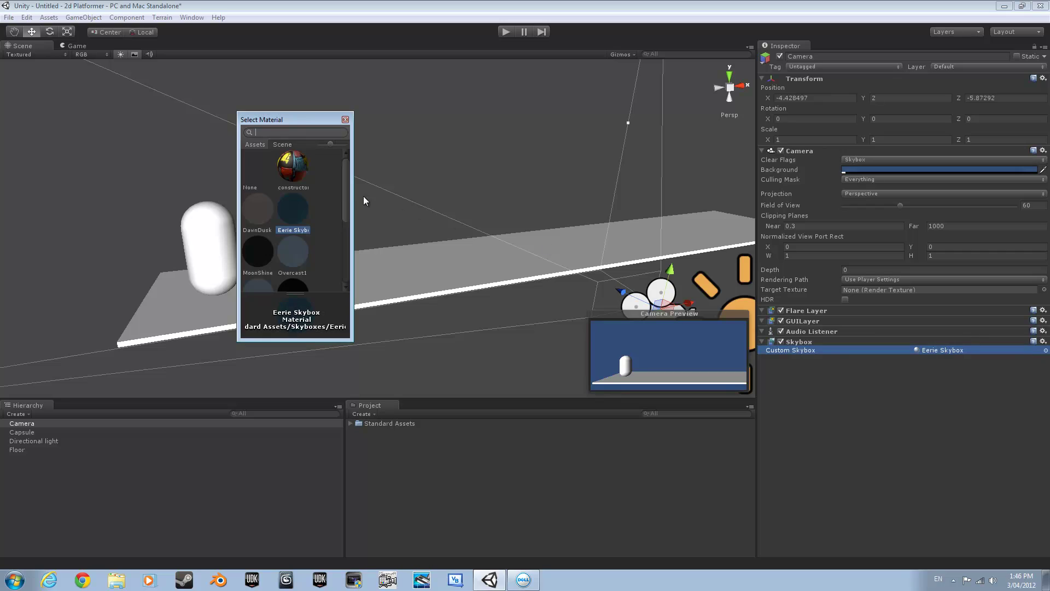
left_click_drag(347, 195, 343, 246)
double_click(270, 233)
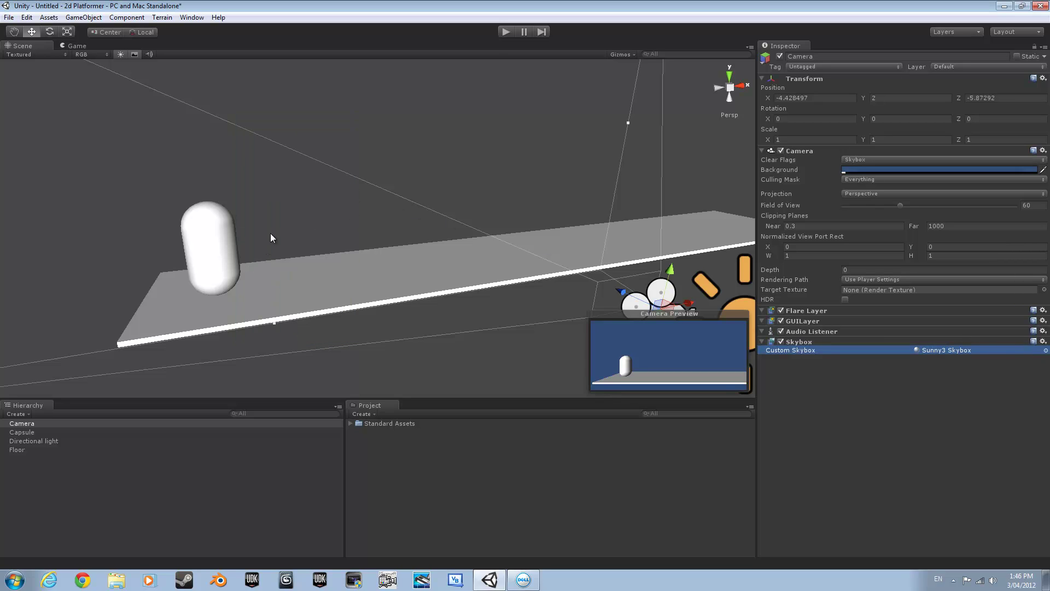
left_click(505, 31)
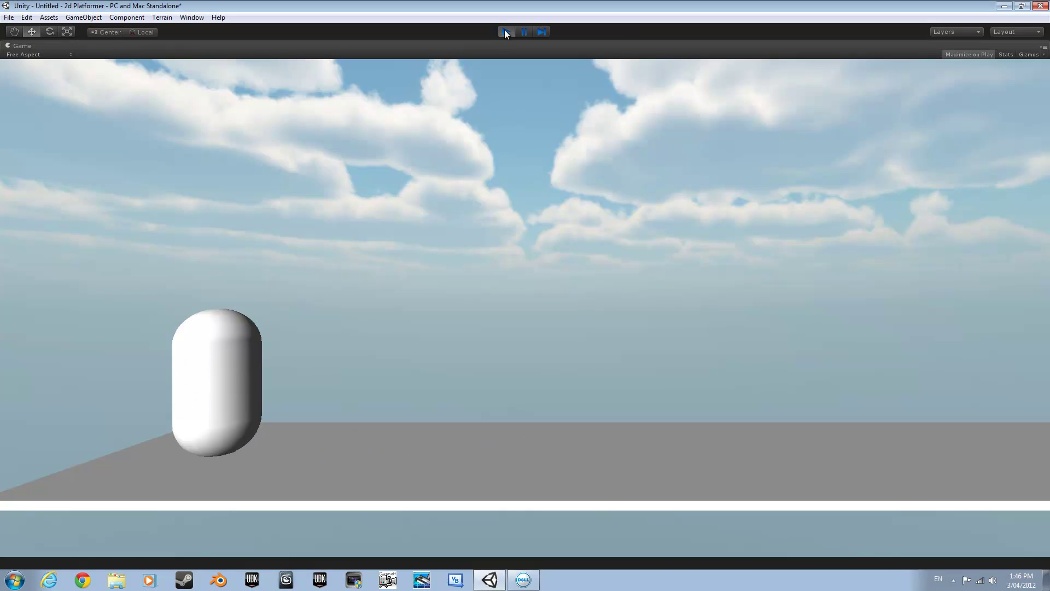
left_click(505, 32)
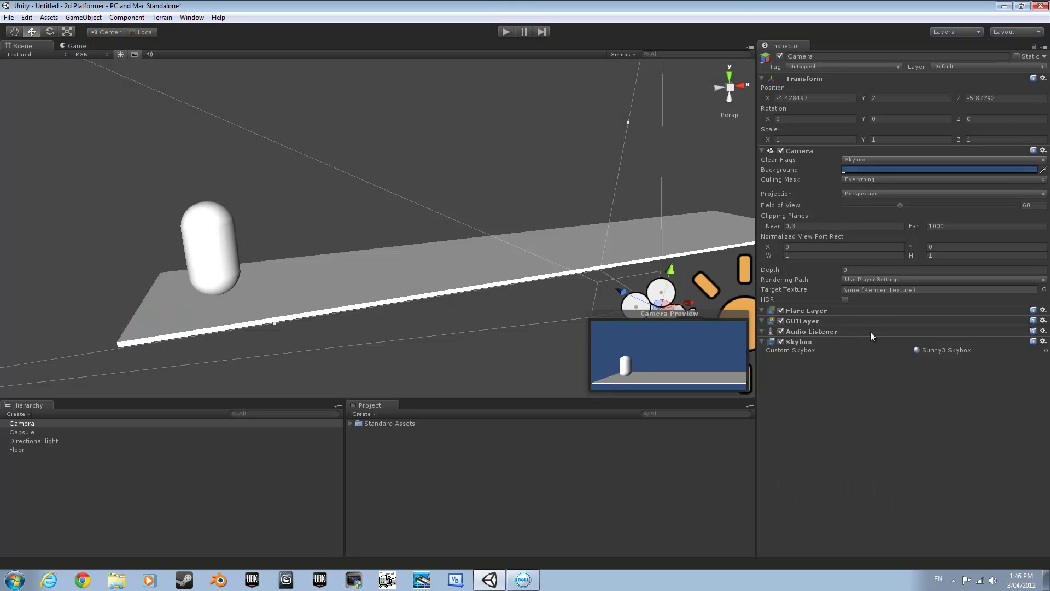
Try Sunny1 Skybox as the Camera's custom skybox and run the game briefly to preview it
left_click(1045, 350)
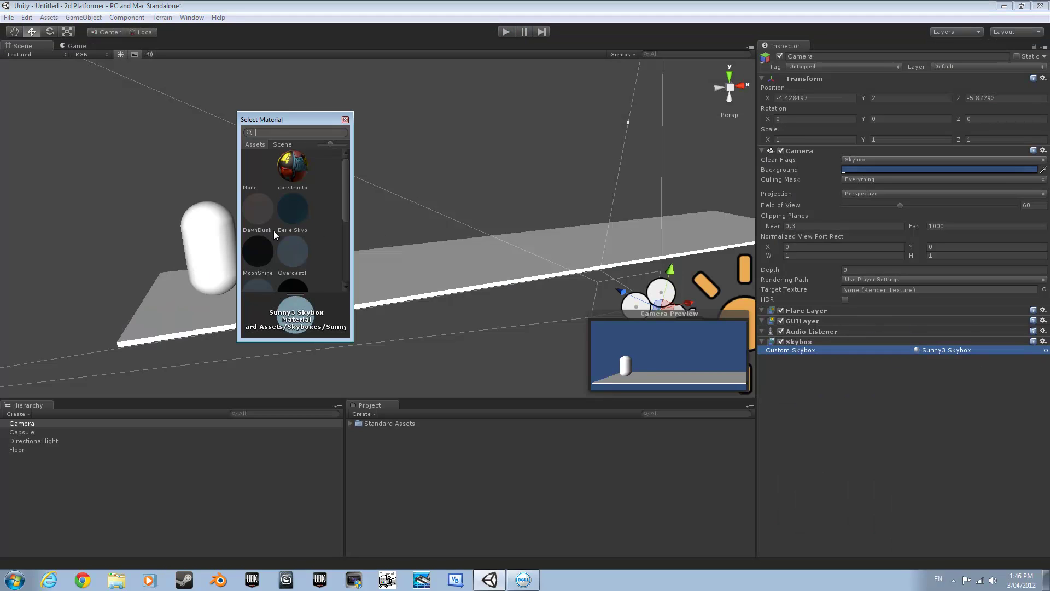
scroll(273, 229, "down", 3)
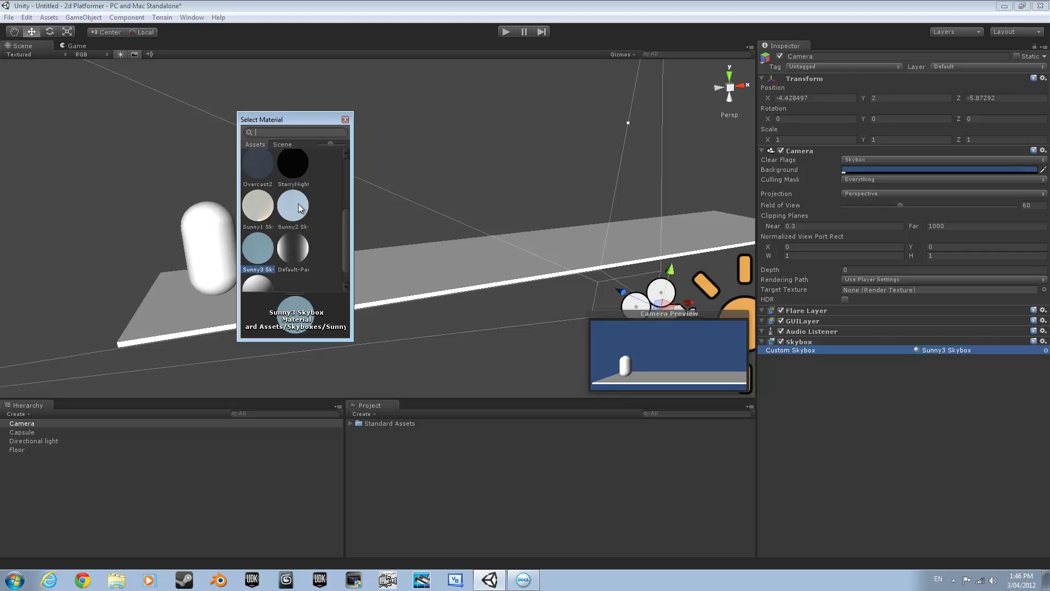
double_click(260, 209)
left_click(510, 35)
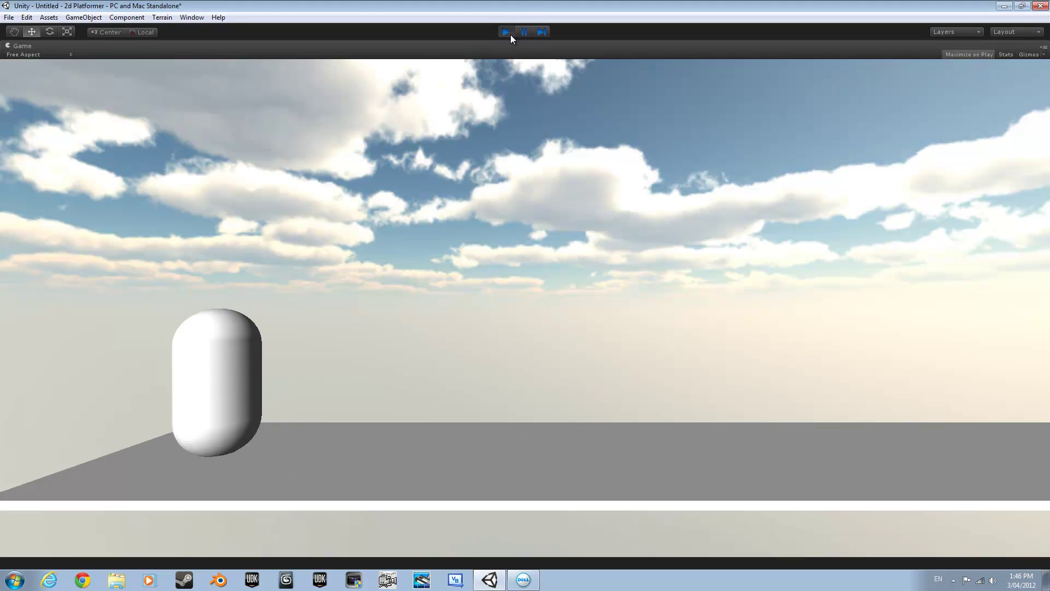
left_click(510, 34)
Set the Camera's custom skybox to Overcast1 Skybox, preview it in a short game run and deselect the Camera
left_click(1045, 350)
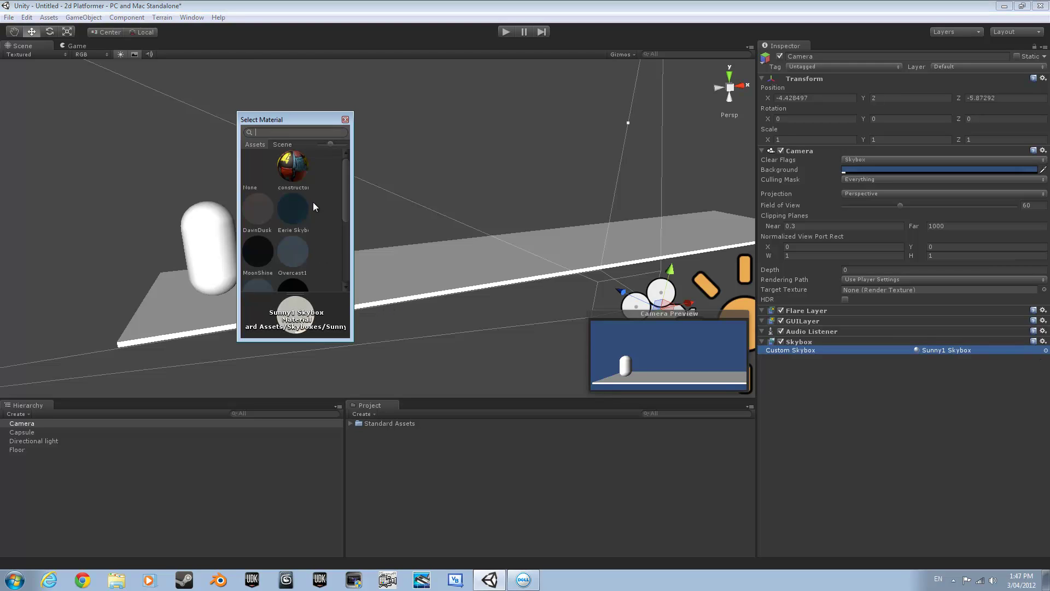
scroll(313, 202, "down", 3)
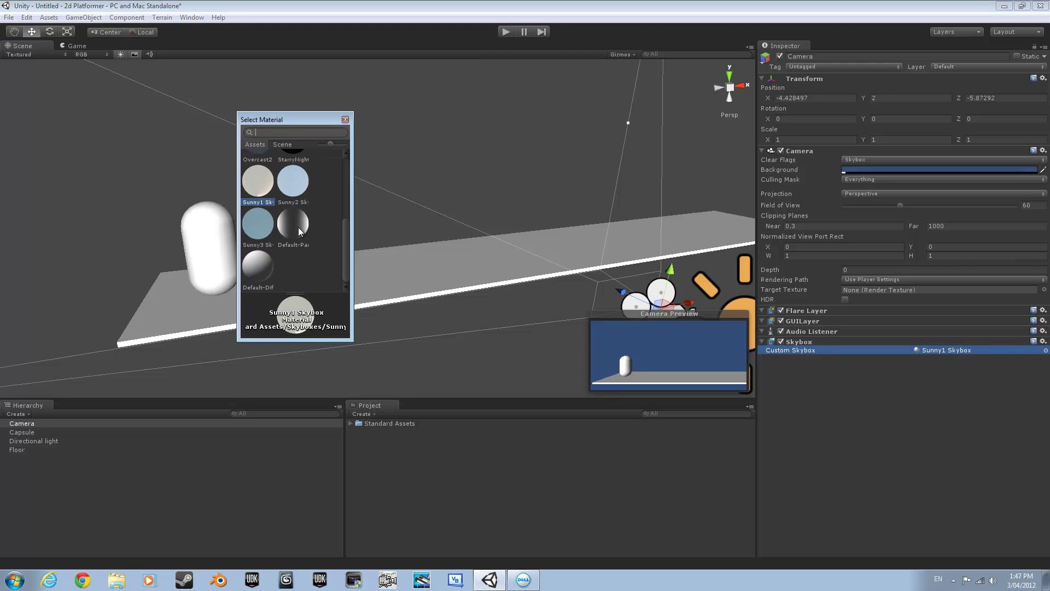
scroll(298, 230, "up", 3)
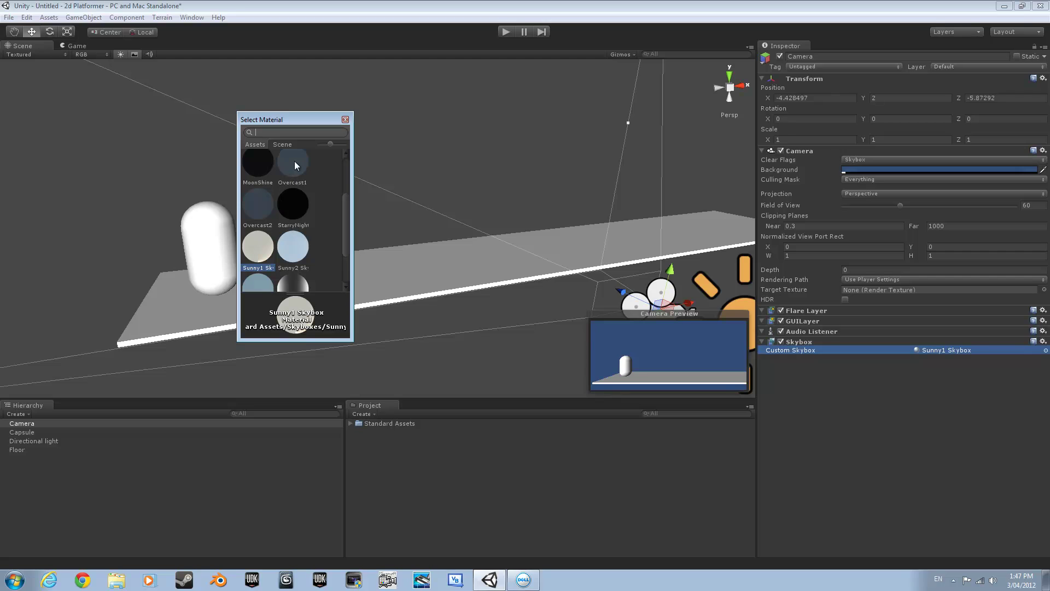
double_click(294, 162)
left_click(507, 31)
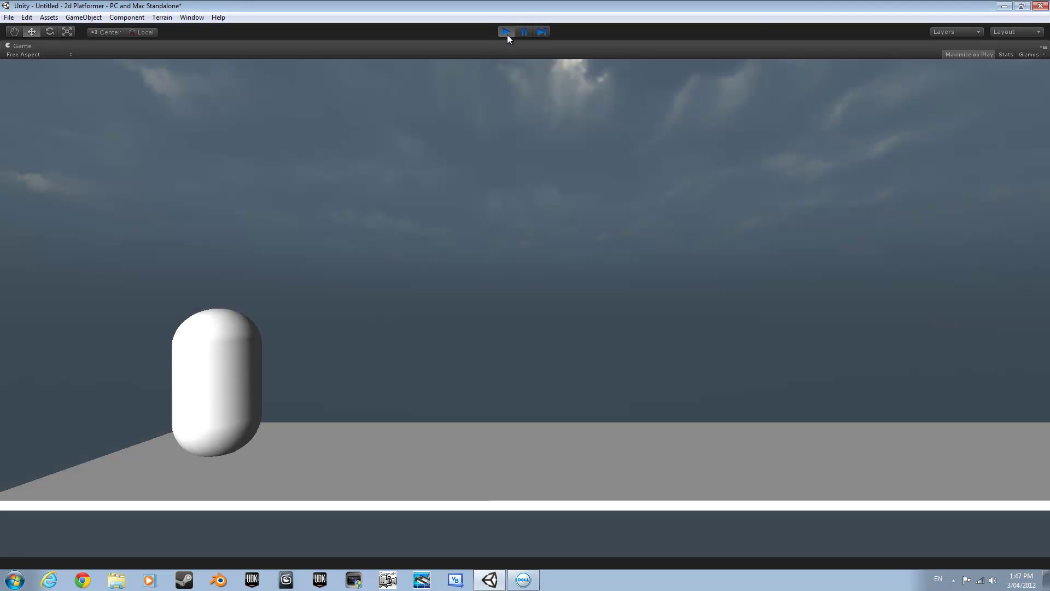
left_click(507, 32)
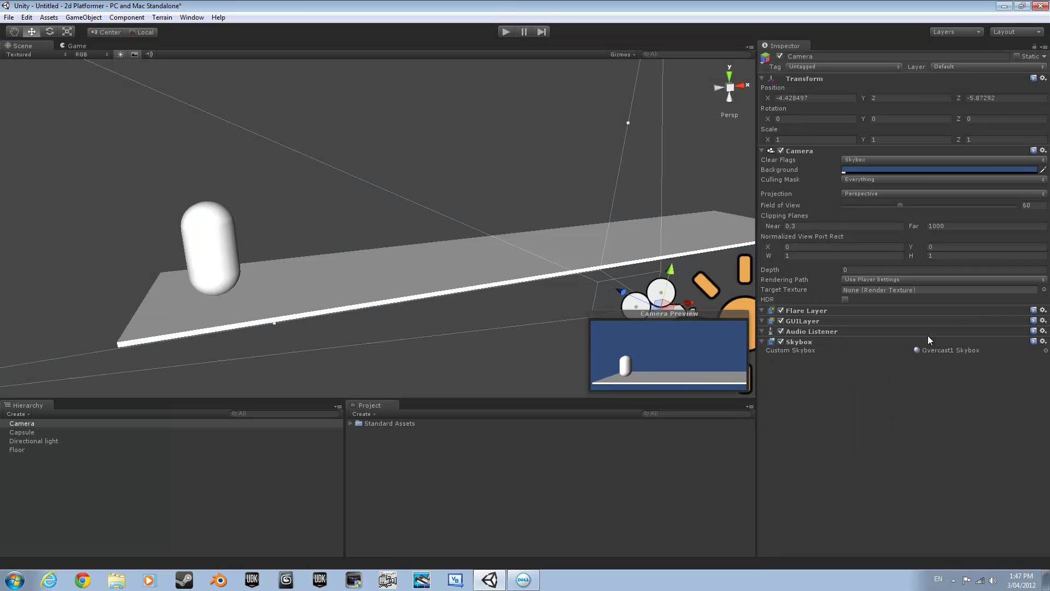
left_click(304, 171)
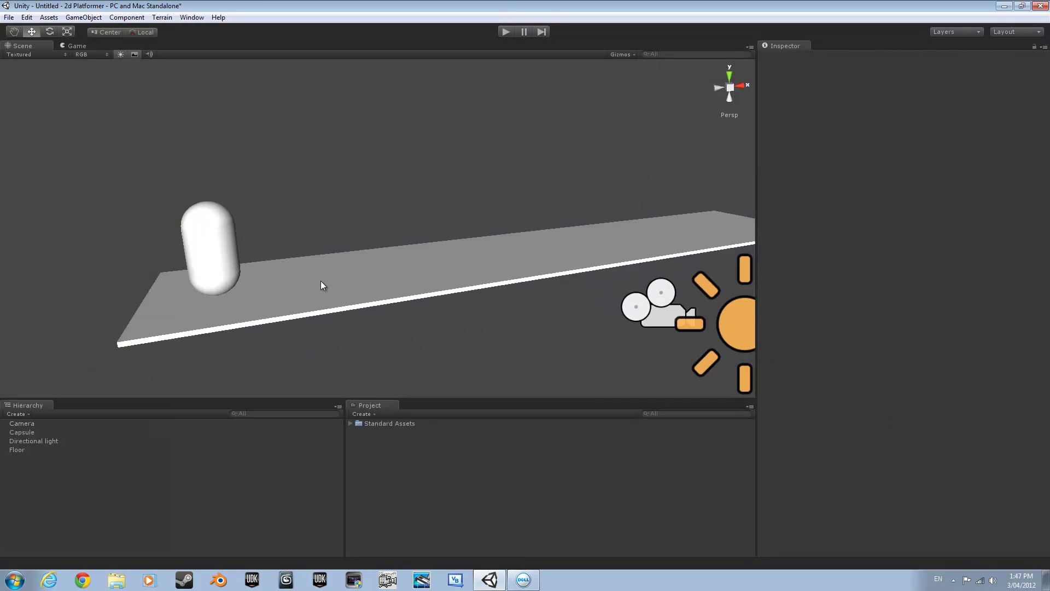
left_click_drag(321, 284, 250, 339, "alt")
scroll(529, 286, "up", 8)
scroll(257, 328, "down", 5)
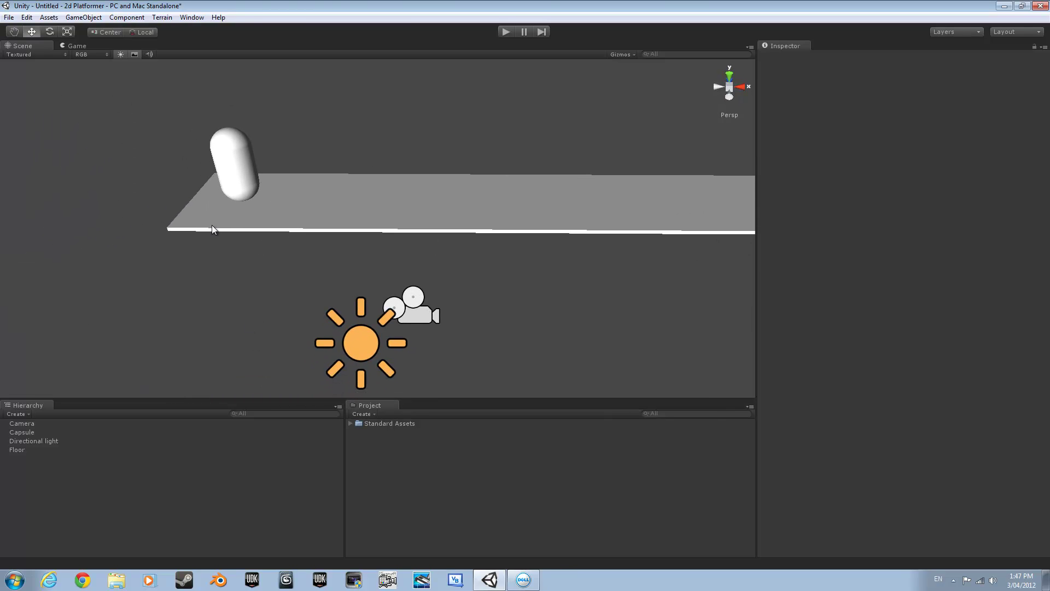